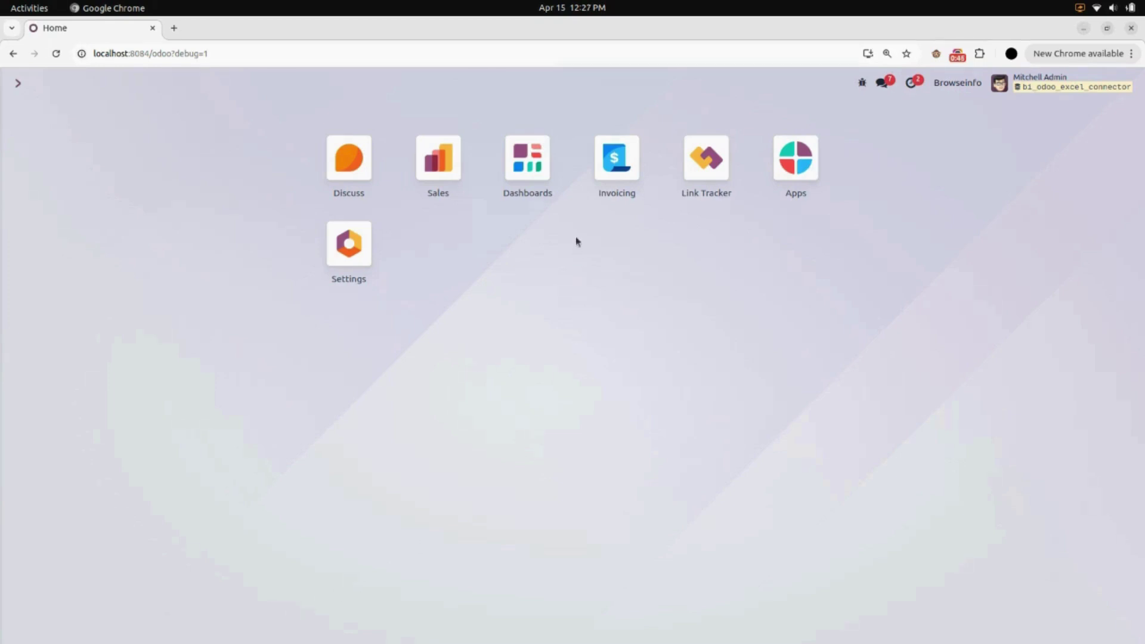
Step: Open Invoicing's Customers > Invoices list and remove the Invoices filter to show all 9 records
left_click(617, 161)
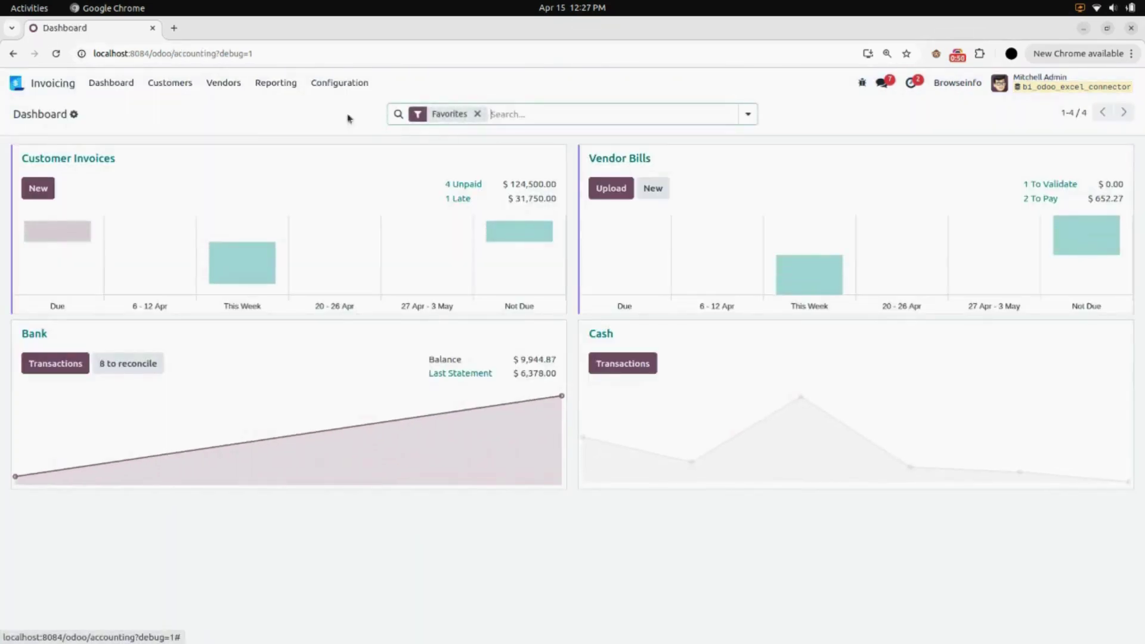
left_click(161, 88)
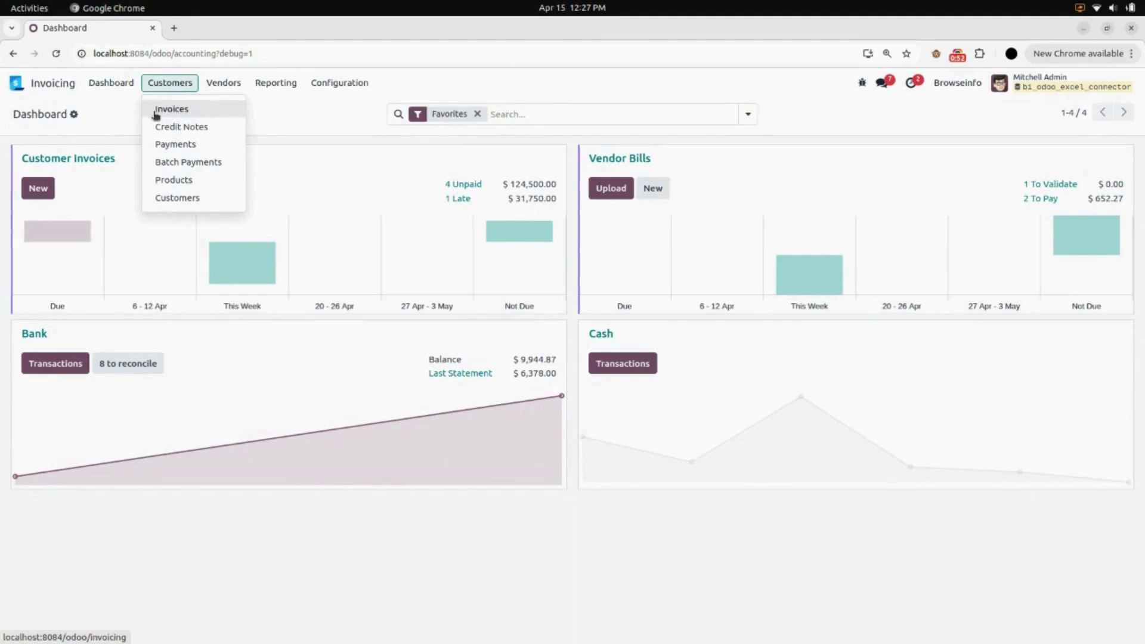
left_click(203, 113)
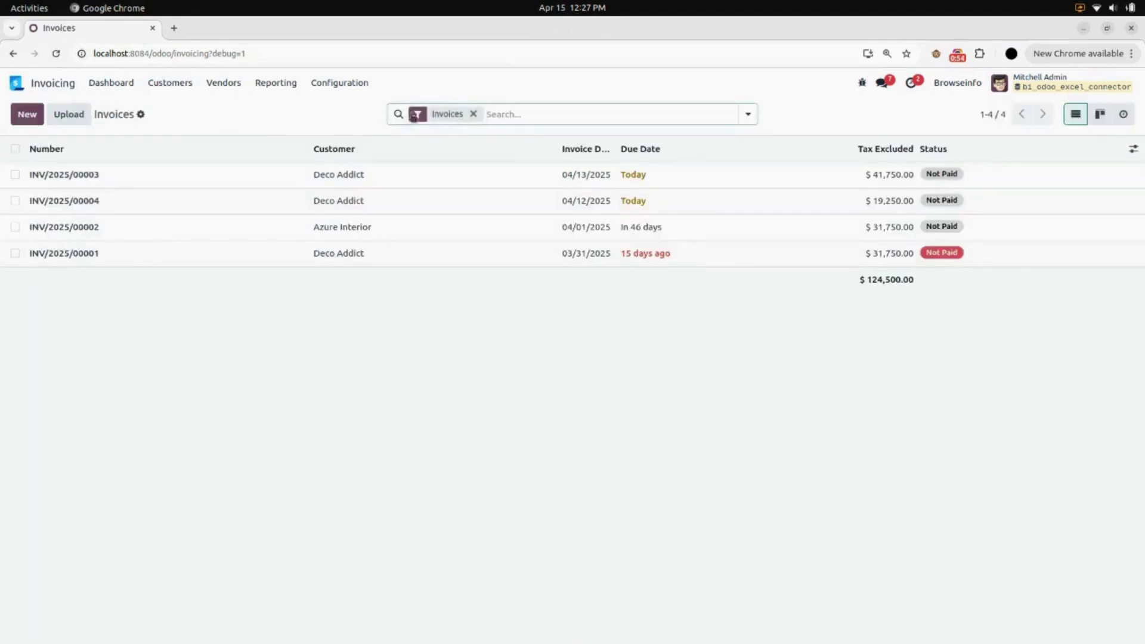
left_click(472, 114)
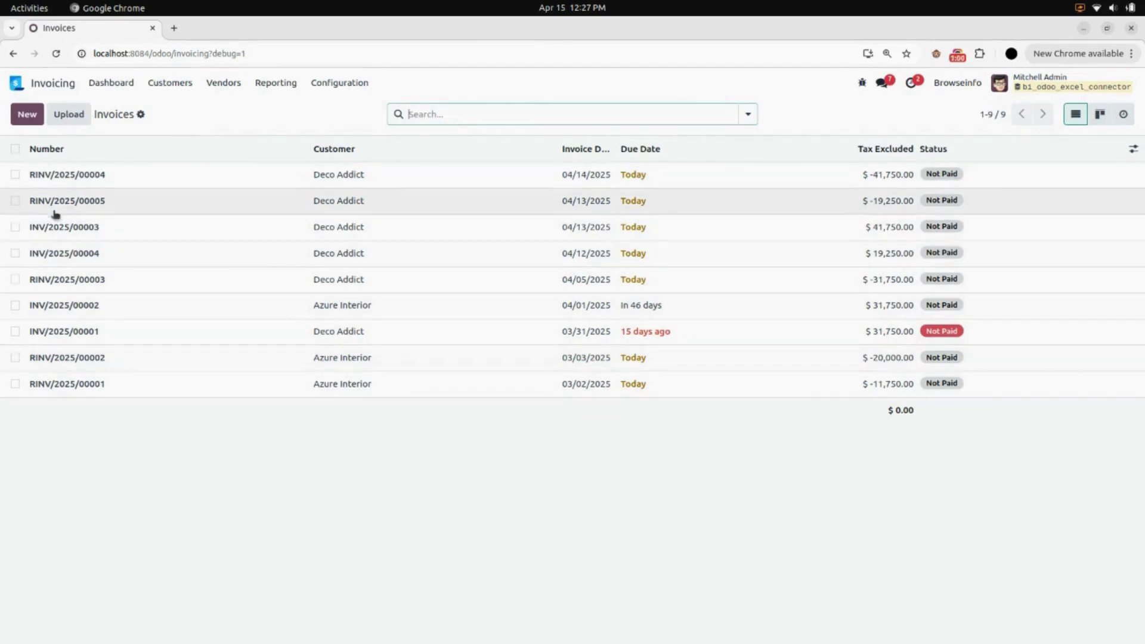
Step: Select RINV/2025/00004, RINV/2025/00005, INV/2025/00003 and INV/2025/00004 in the list
left_click(15, 174)
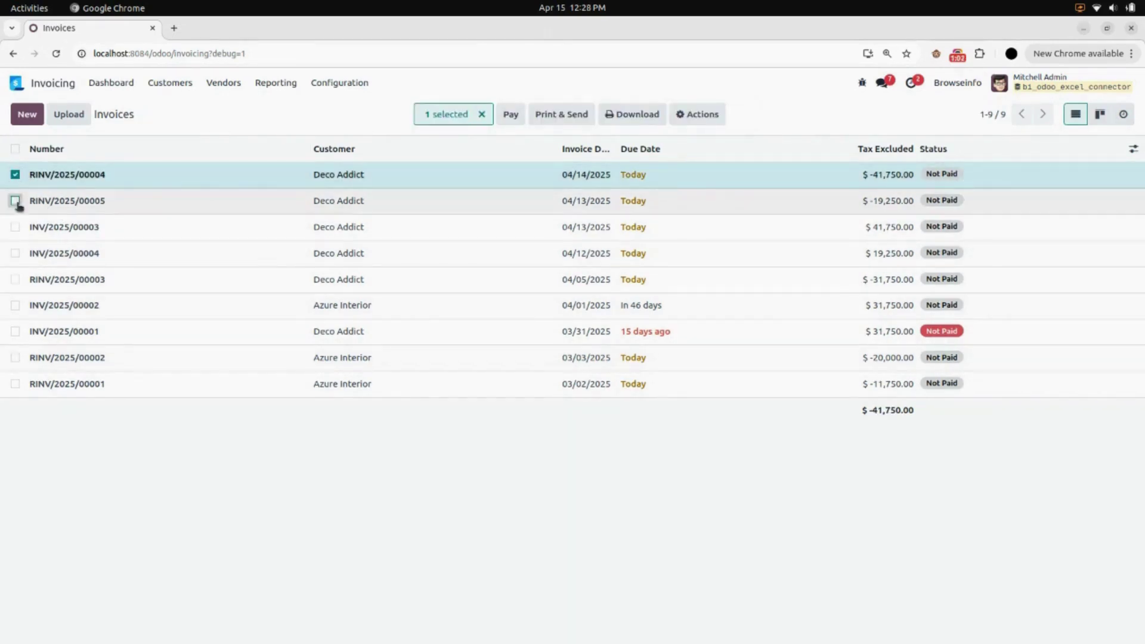
left_click(15, 201)
left_click(15, 228)
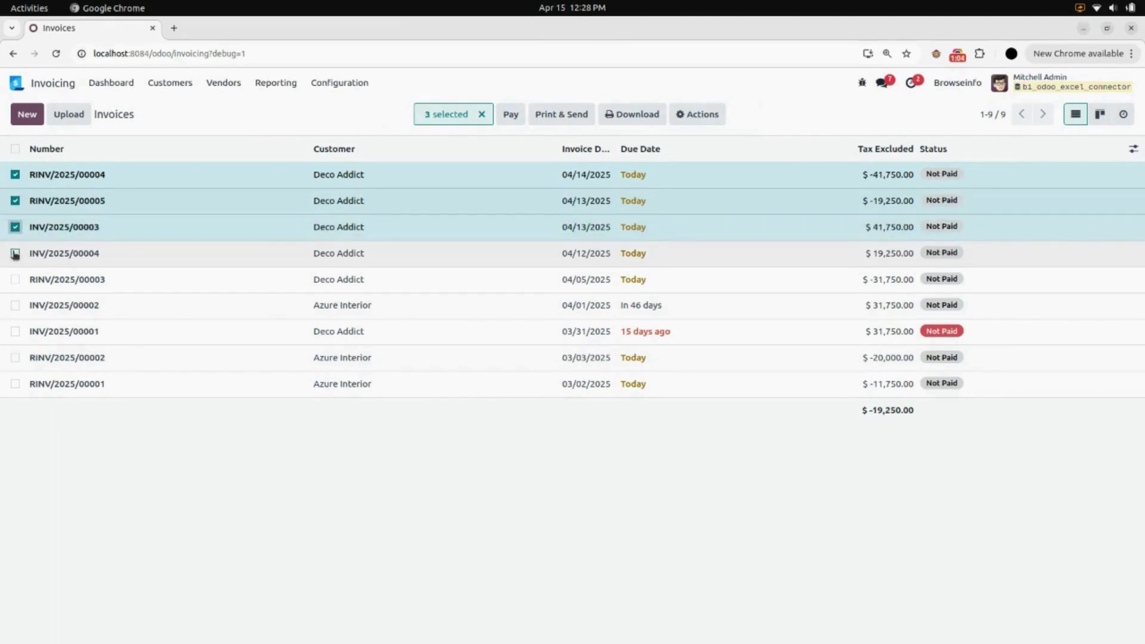
left_click(14, 253)
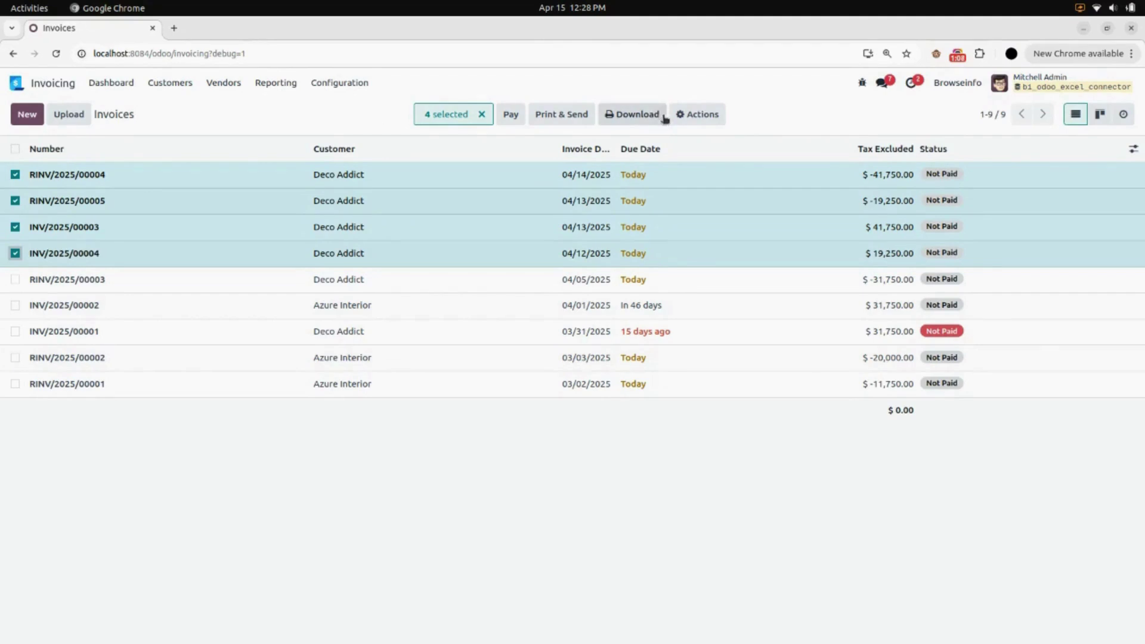
Step: Create an OEC template named Invoices from the four selected entries, checking the ID domain rule
left_click(708, 123)
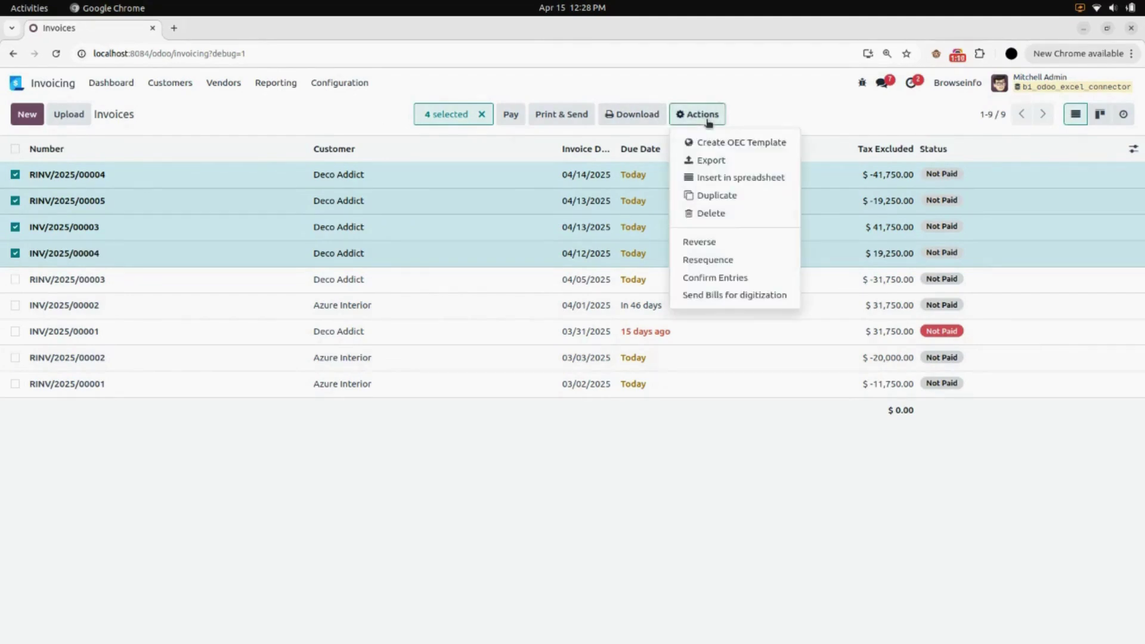
left_click(745, 143)
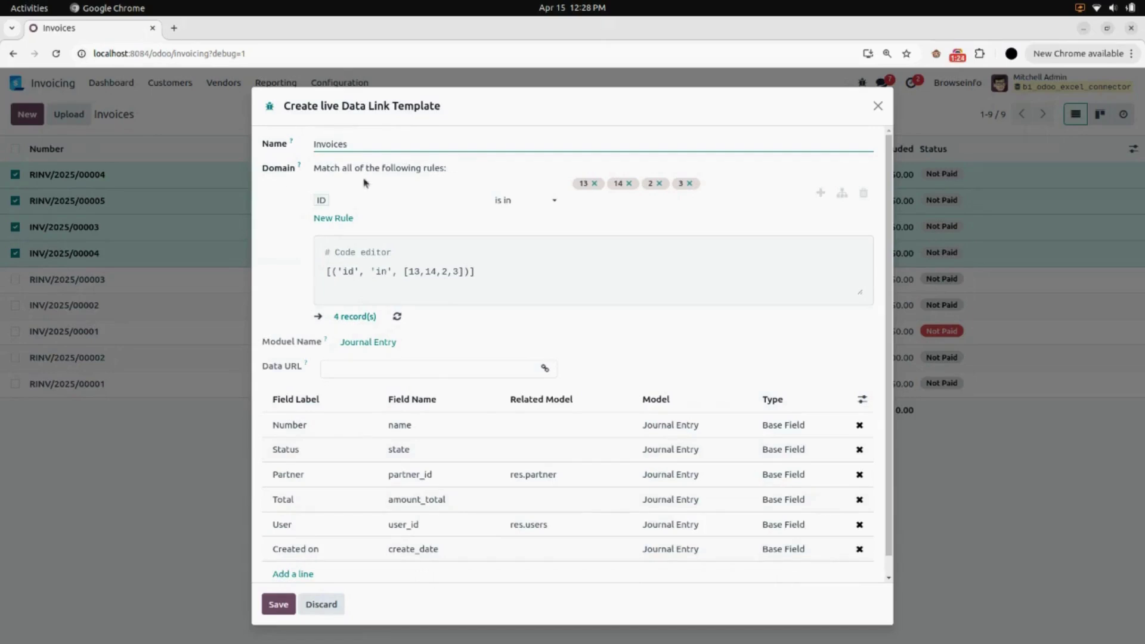
left_click(388, 201)
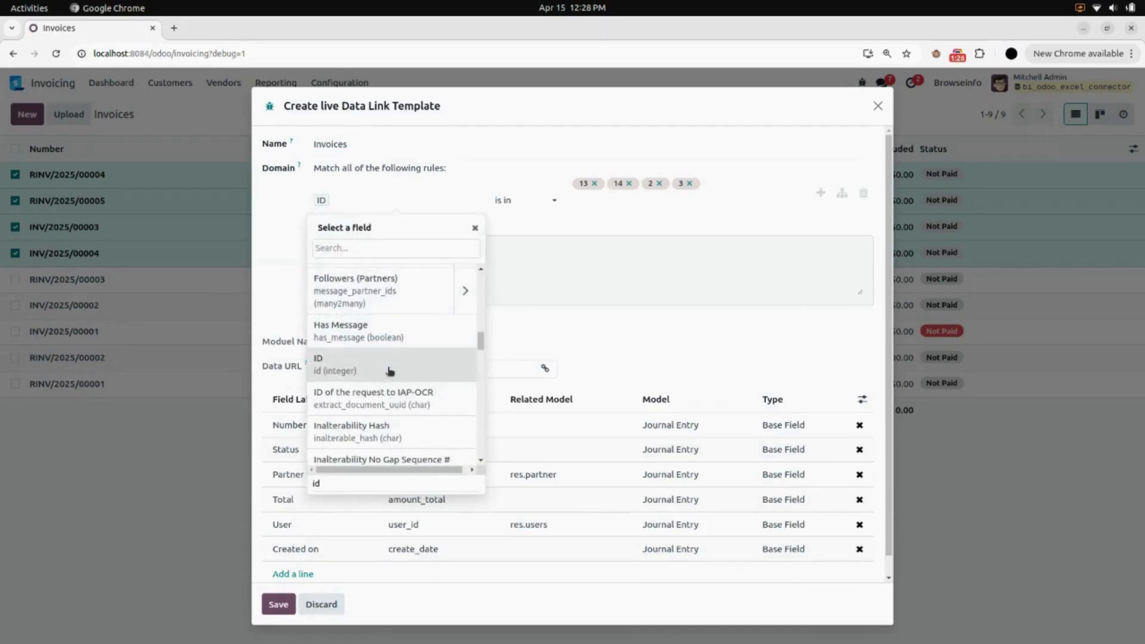
left_click(258, 266)
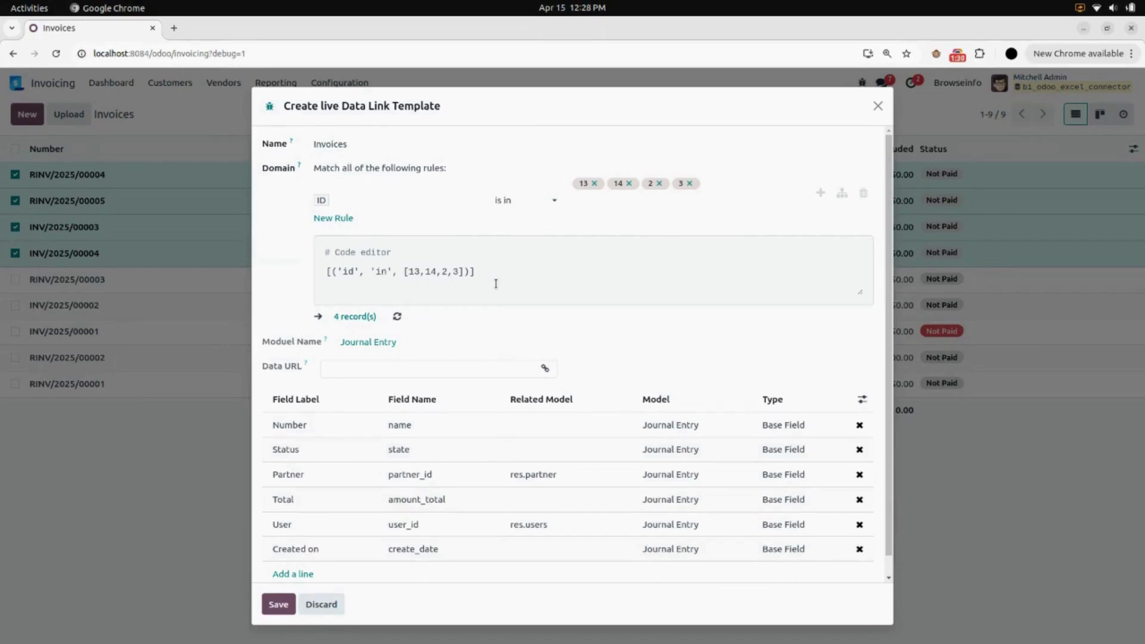
scroll(463, 322, "down", 1)
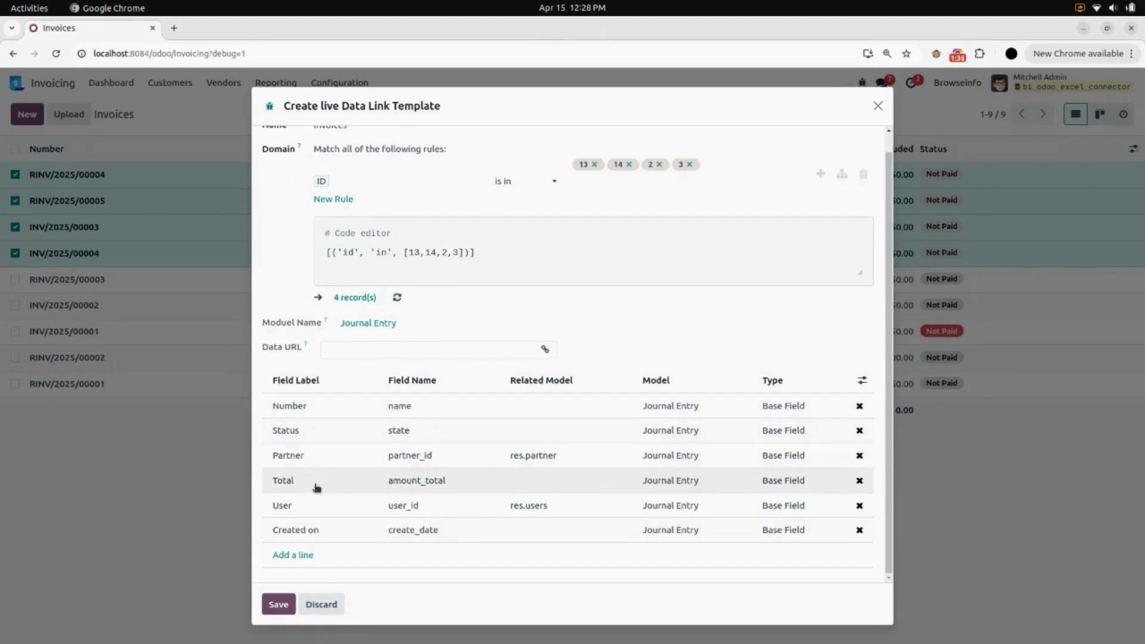
Step: Add a line to the template's exported fields and tick the date field
left_click(304, 556)
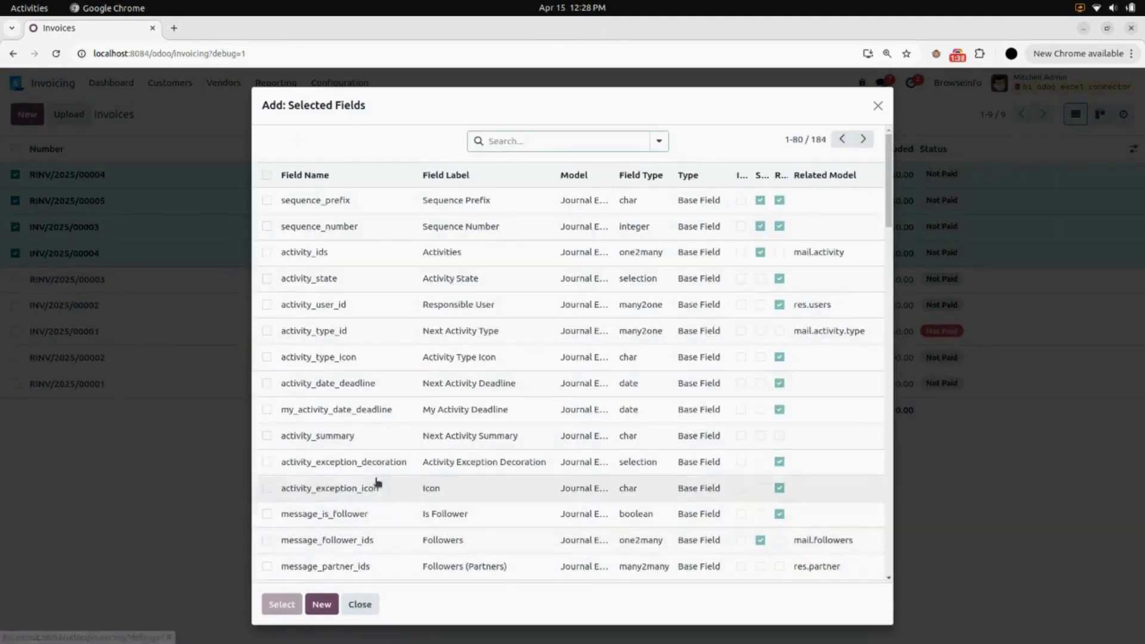
scroll(409, 417, "down", 5)
scroll(409, 417, "down", 7)
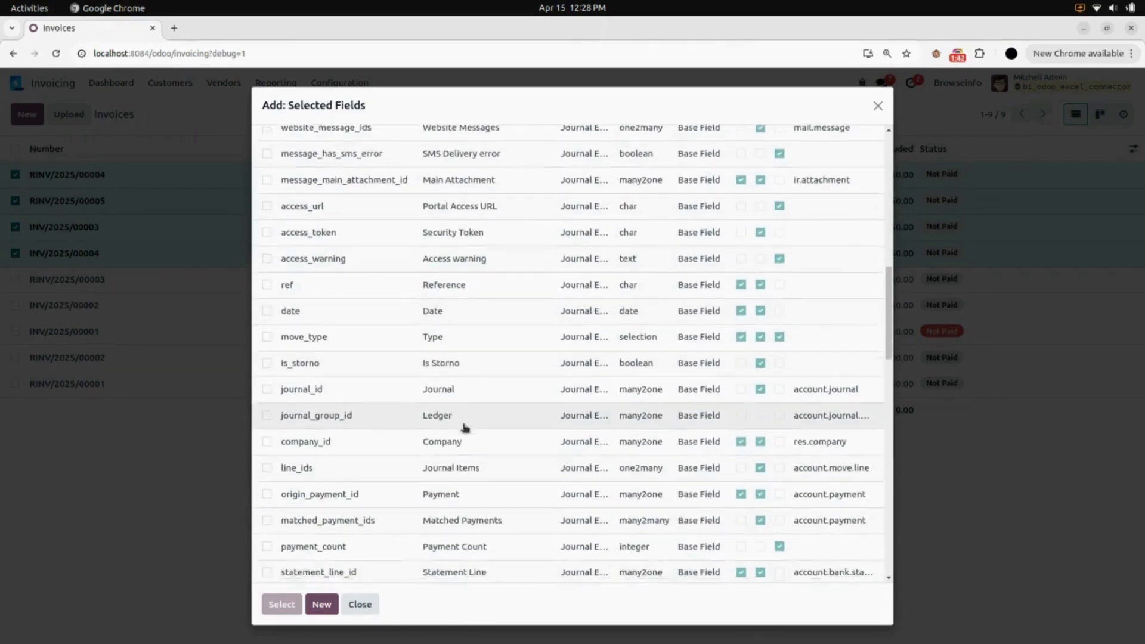
scroll(464, 429, "down", 1)
scroll(412, 467, "down", 7)
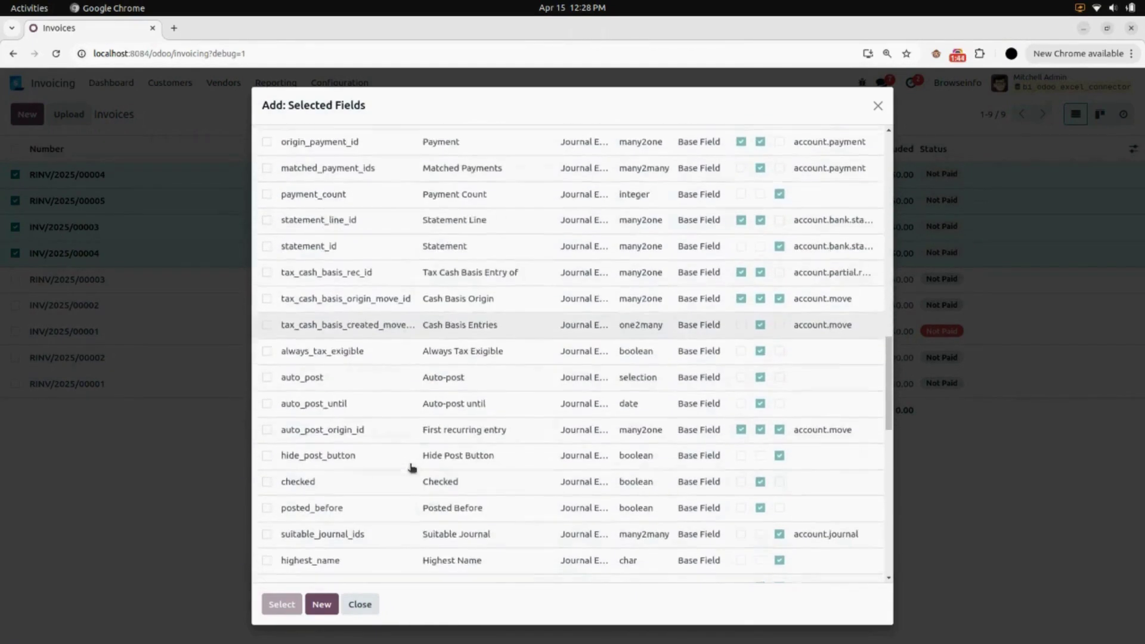
scroll(411, 467, "down", 10)
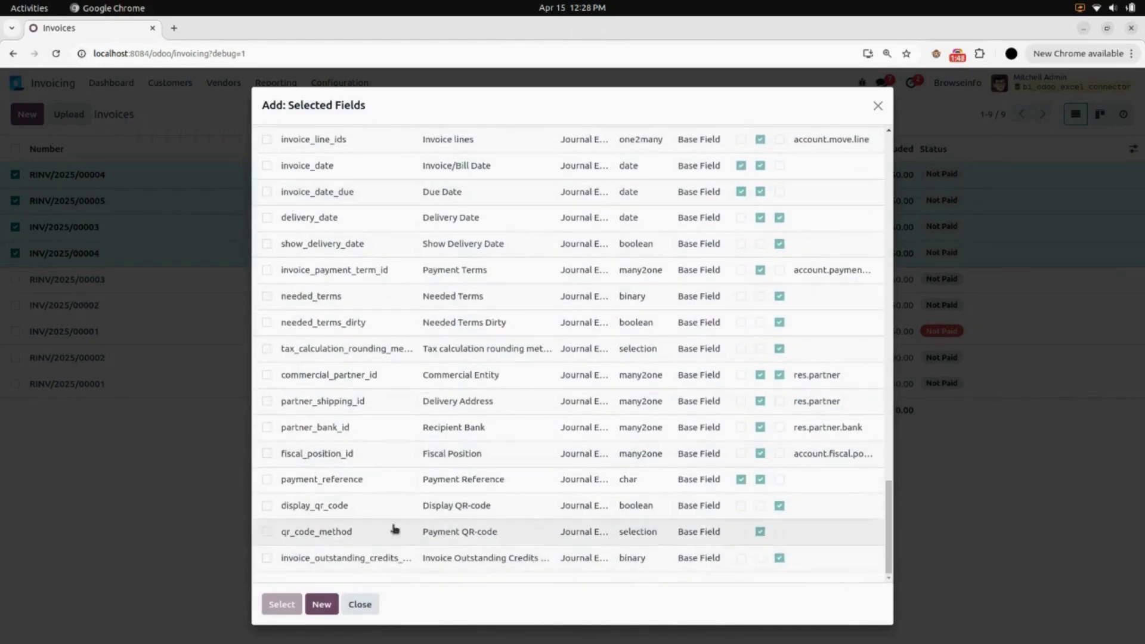
scroll(422, 520, "up", 2)
scroll(422, 520, "up", 11)
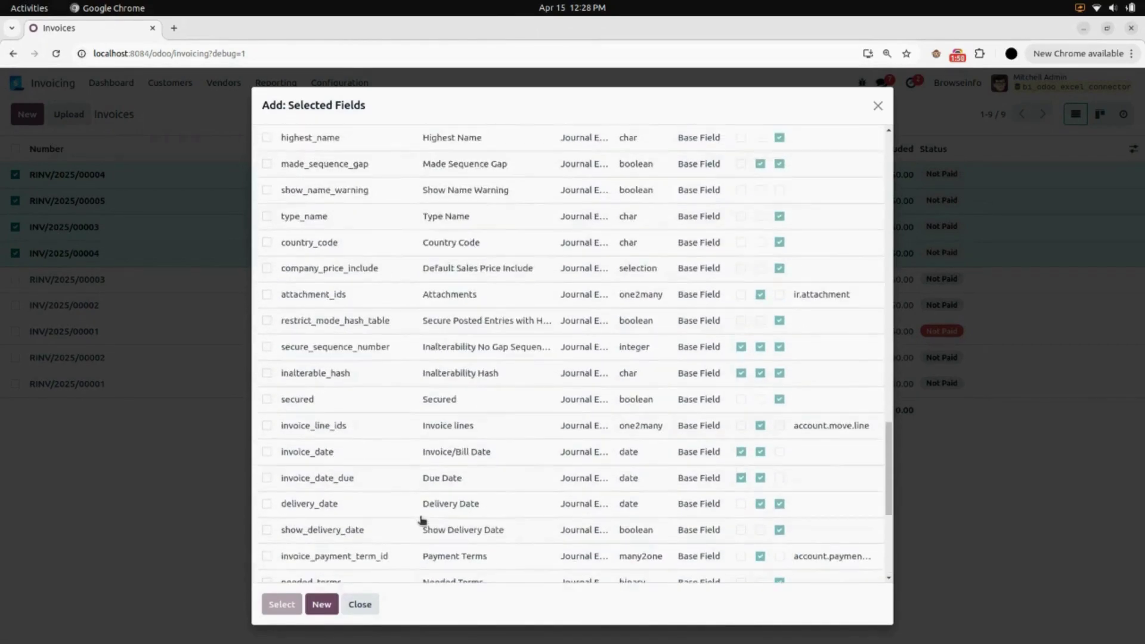
scroll(422, 520, "up", 5)
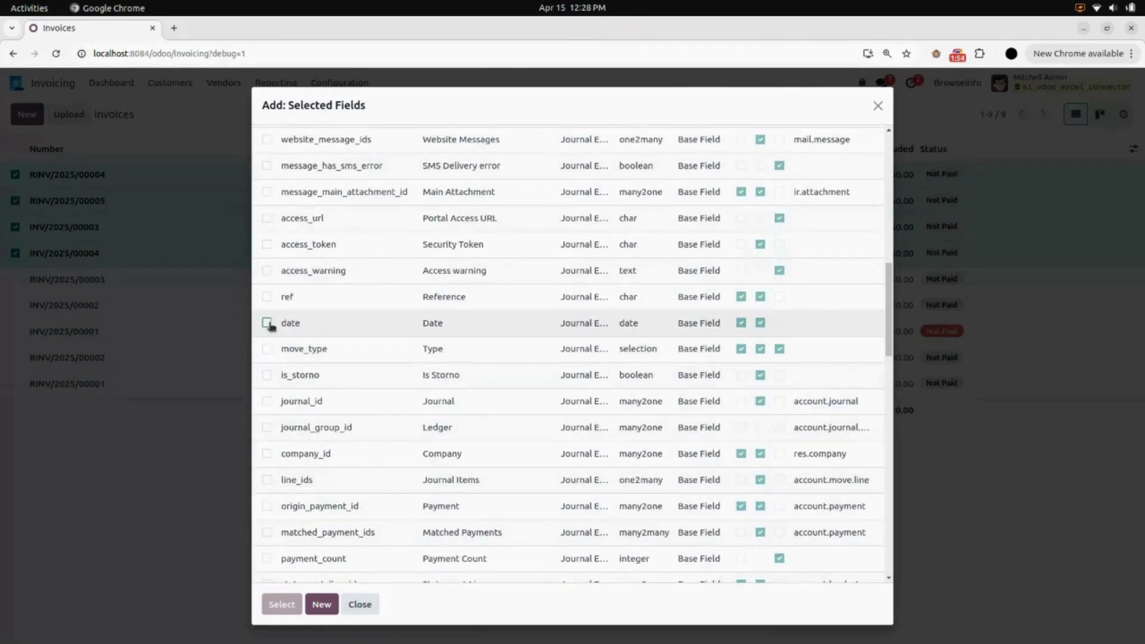
left_click(267, 323)
Step: Save the Invoices template with Date, copy its Data URL ending /oec/export/ee7e6139, and launch Calc
left_click(289, 603)
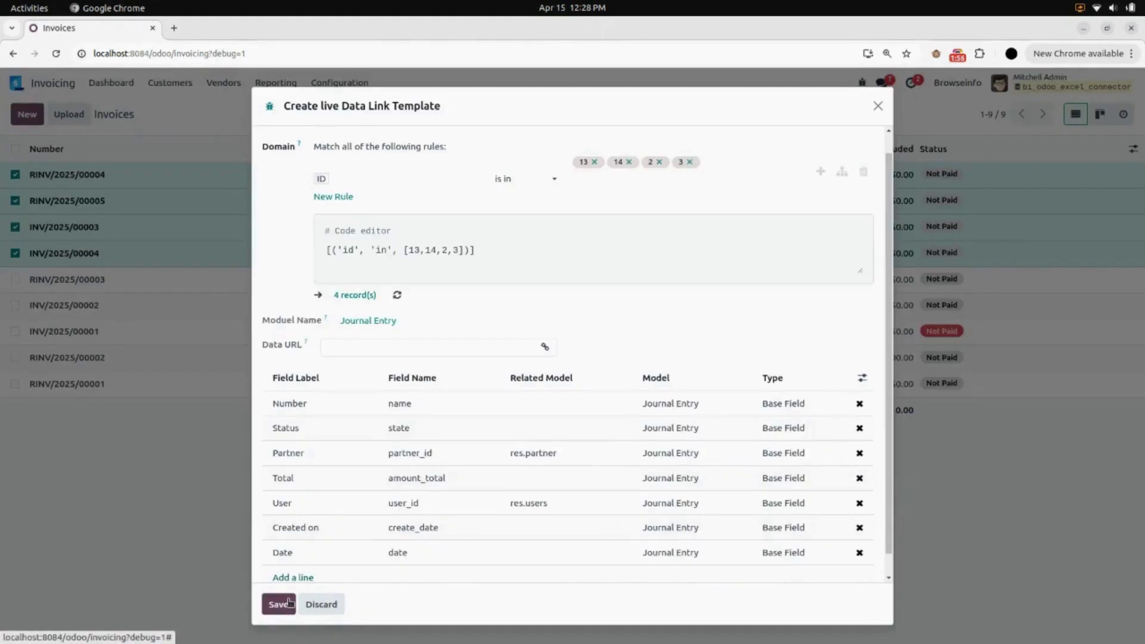
scroll(312, 540, "down", 1)
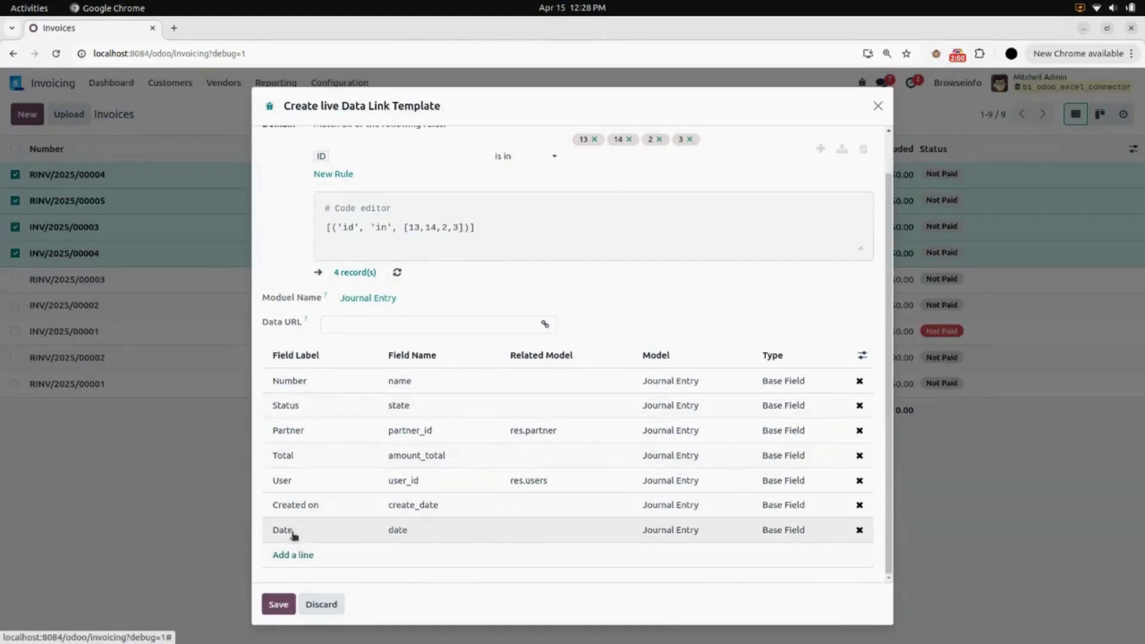
left_click(286, 606)
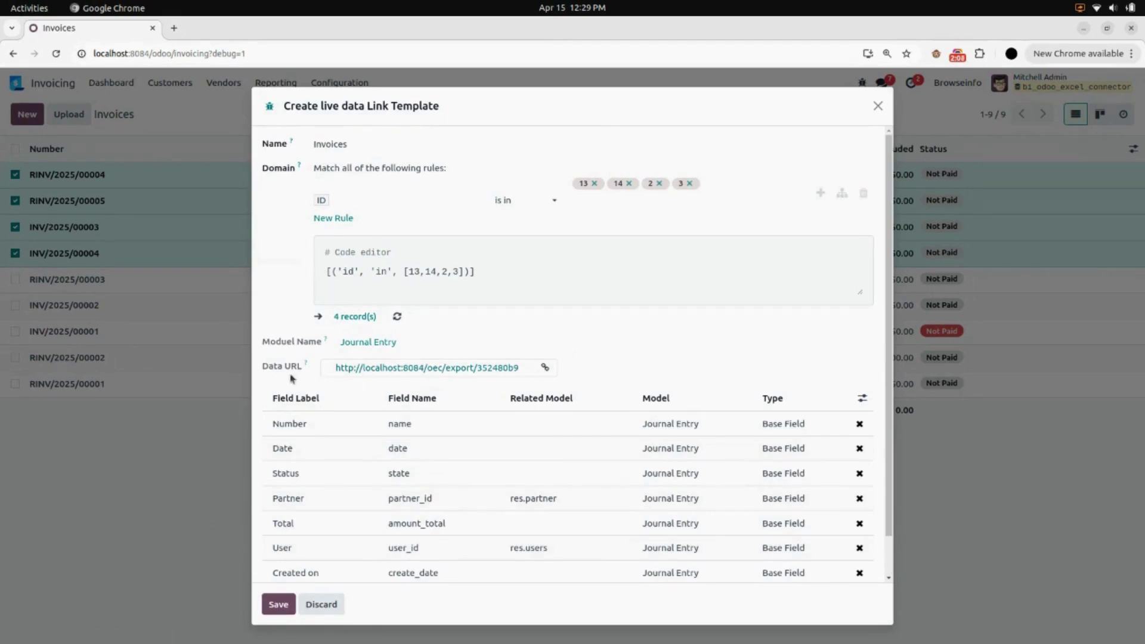
left_click(545, 368)
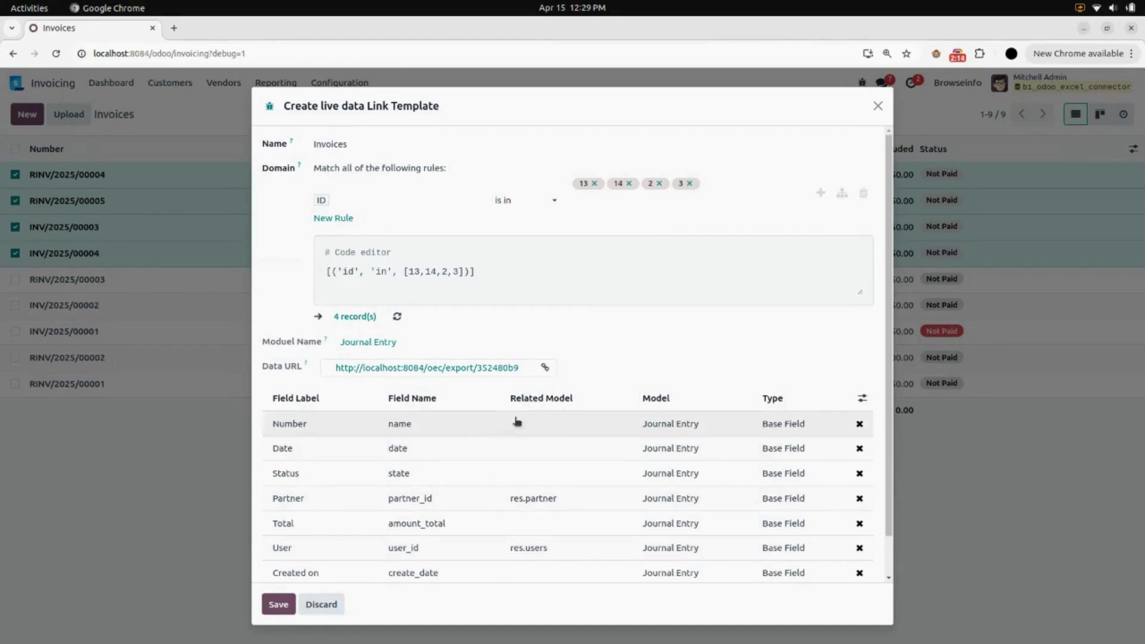
left_click(265, 625)
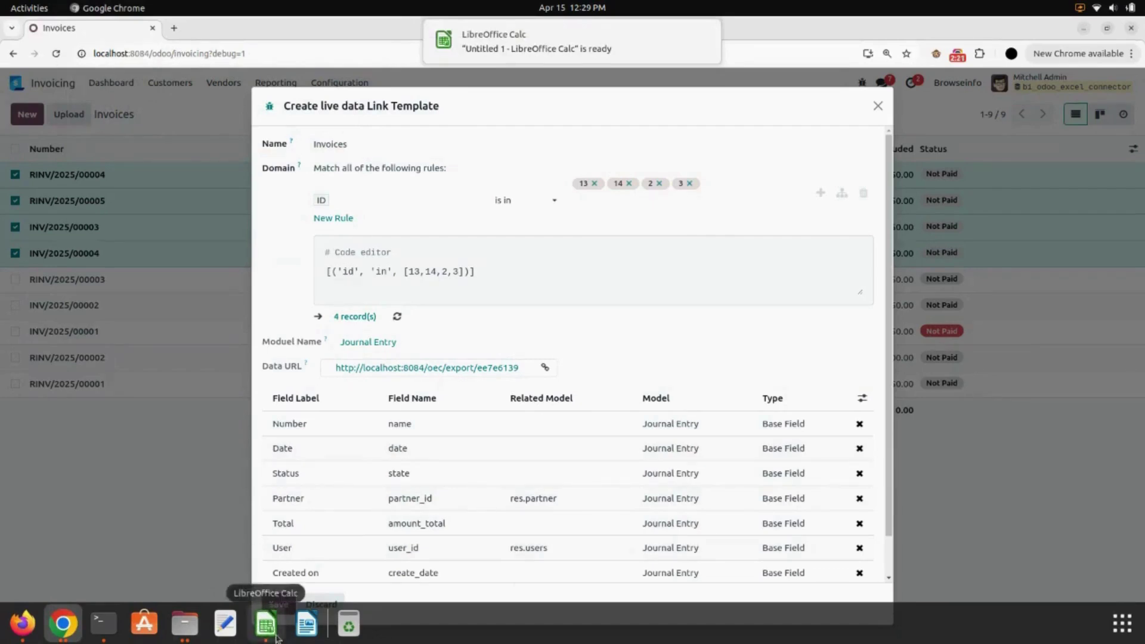
Step: Link the HTML_all table from the pasted Odoo invoice export URL into the Calc sheet
left_click(276, 637)
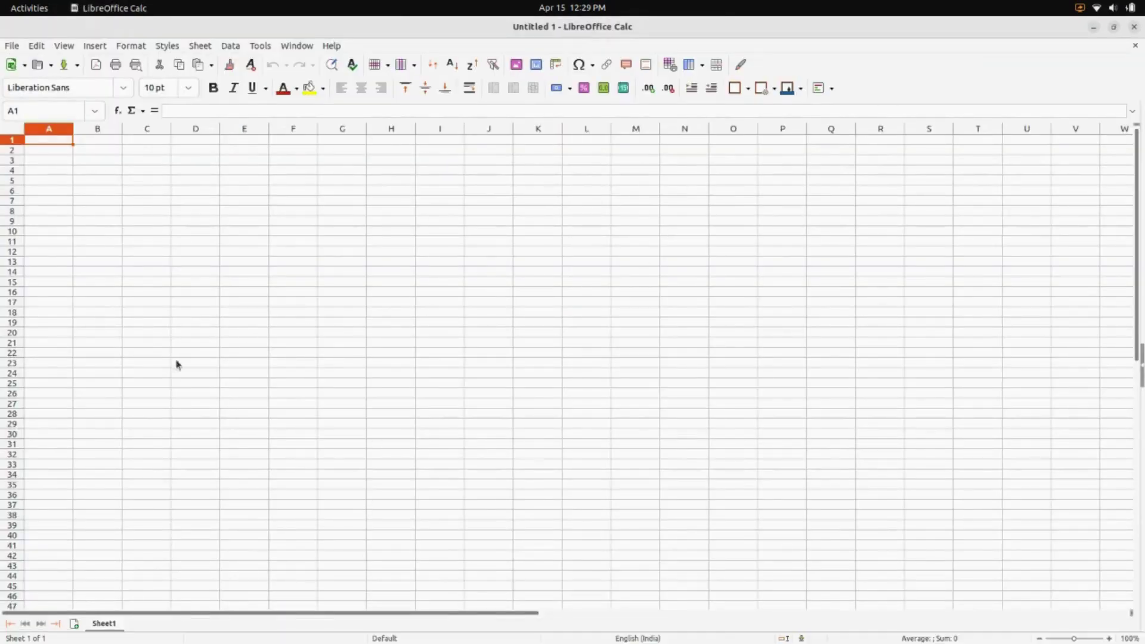
left_click(201, 46)
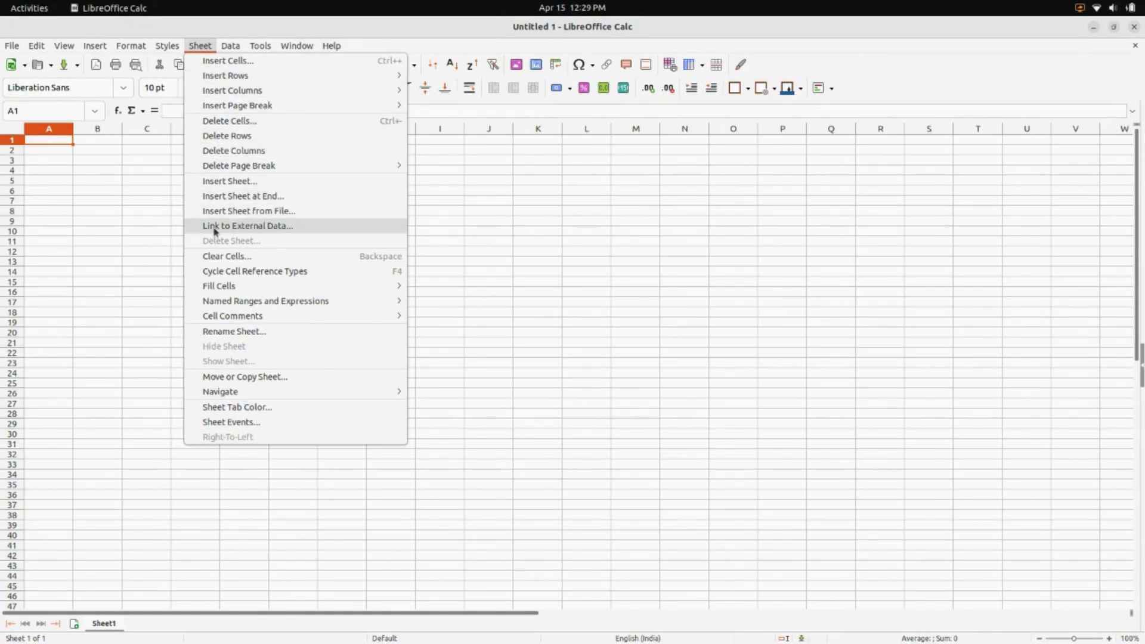
left_click(237, 227)
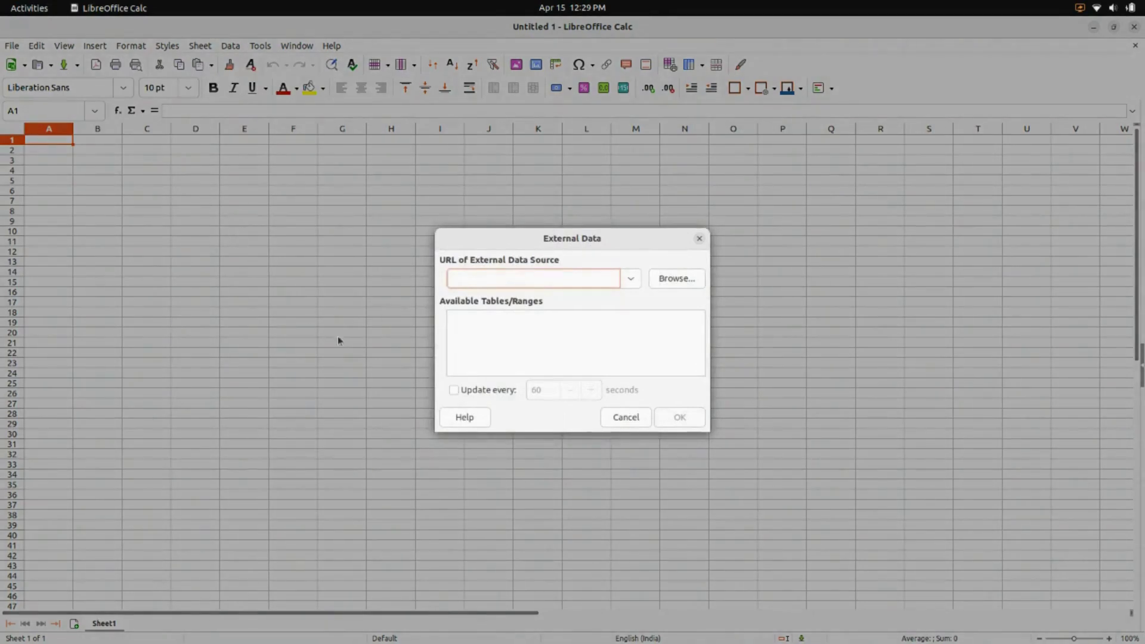
key("ctrl+v")
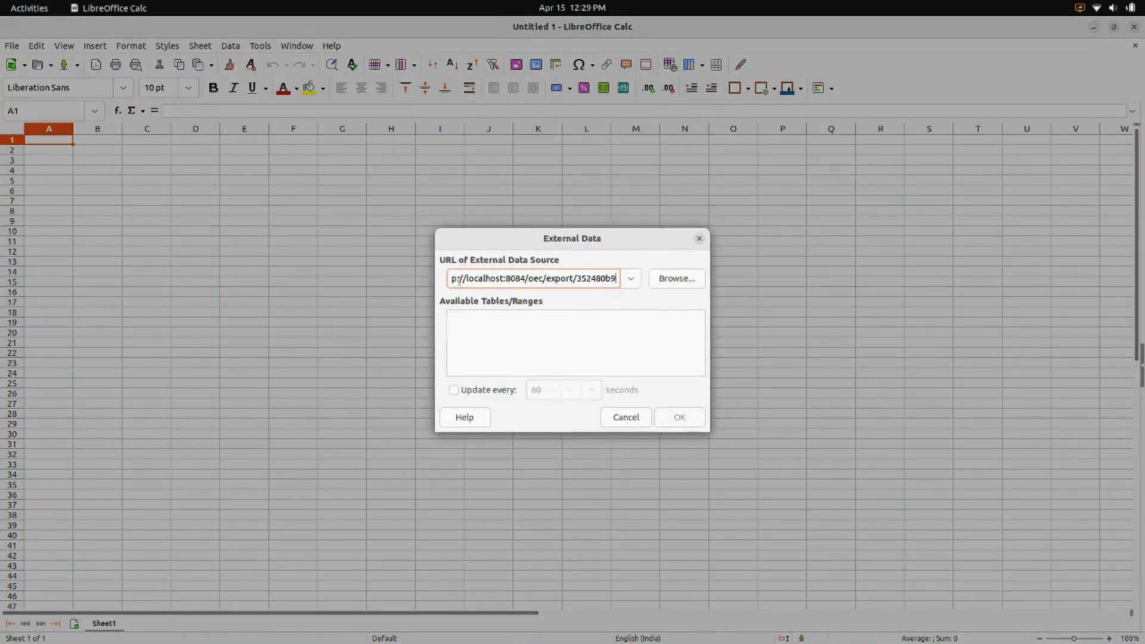
key("Return")
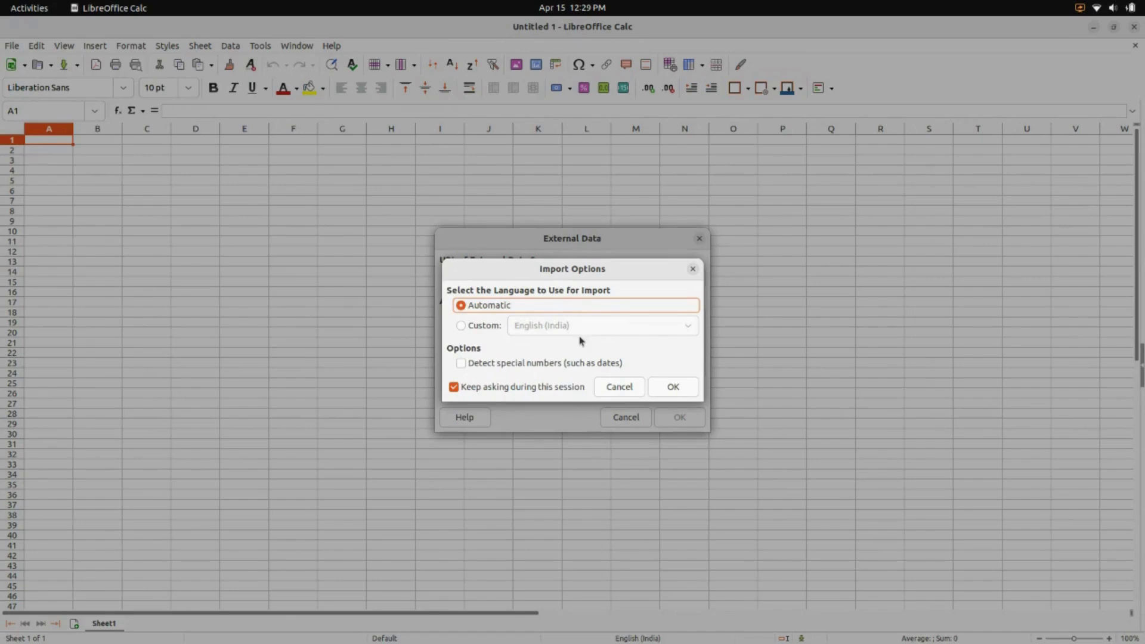
left_click(660, 393)
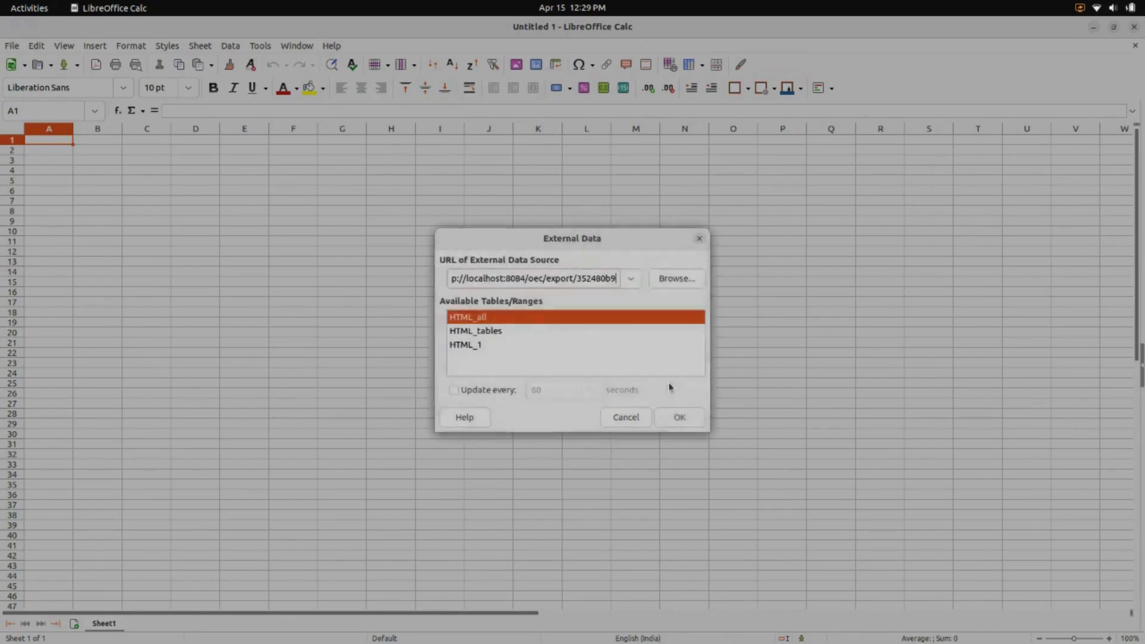
left_click(679, 417)
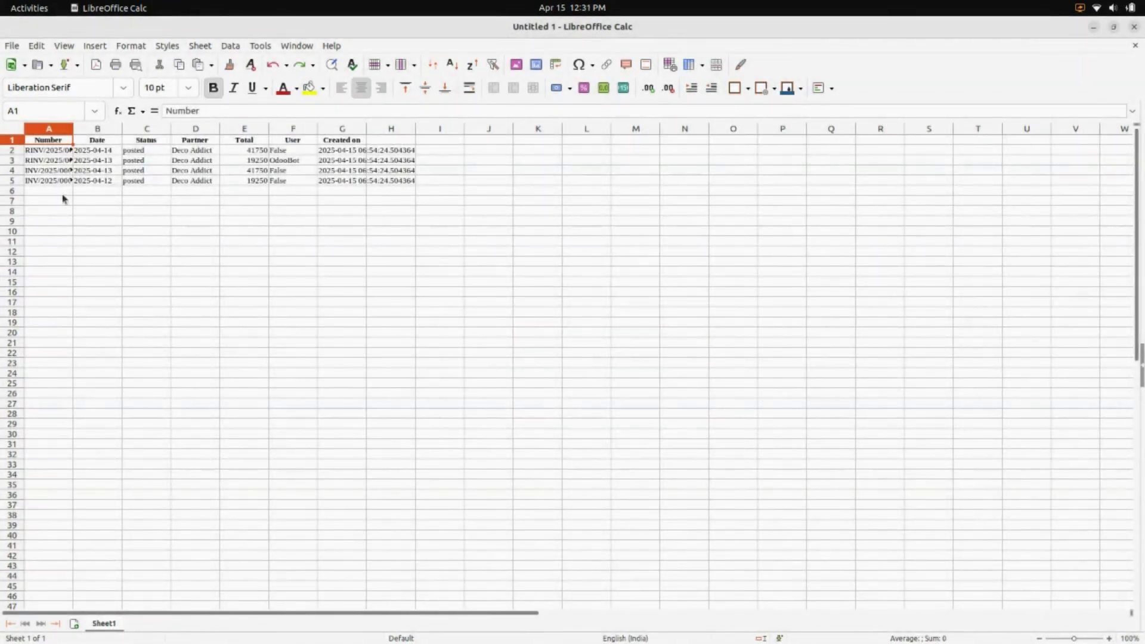
Step: Inspect the imported Number and Date header cells in the Calc sheet
scroll(65, 199, "up", 5, "ctrl")
scroll(64, 198, "up", 1)
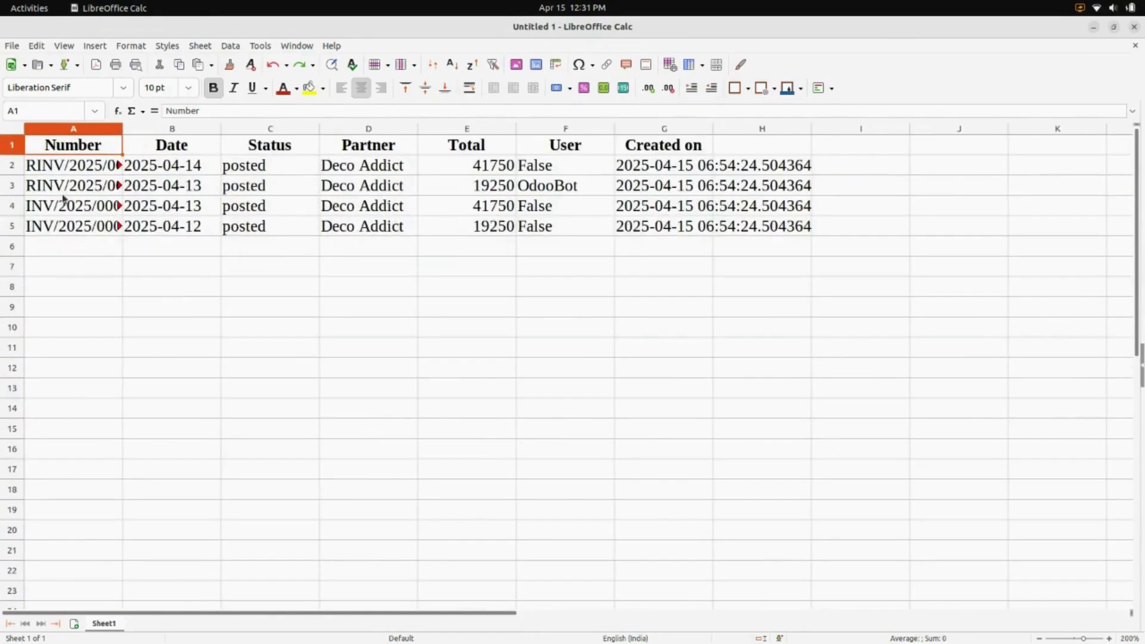
left_click_drag(121, 148, 125, 146)
double_click(125, 147)
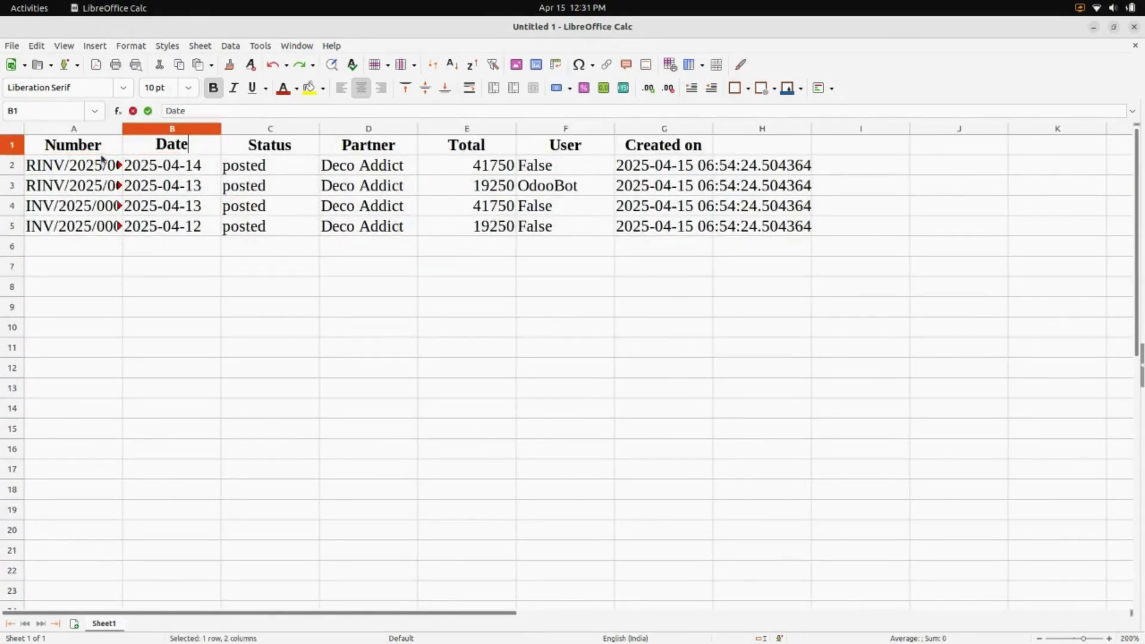
left_click(162, 268)
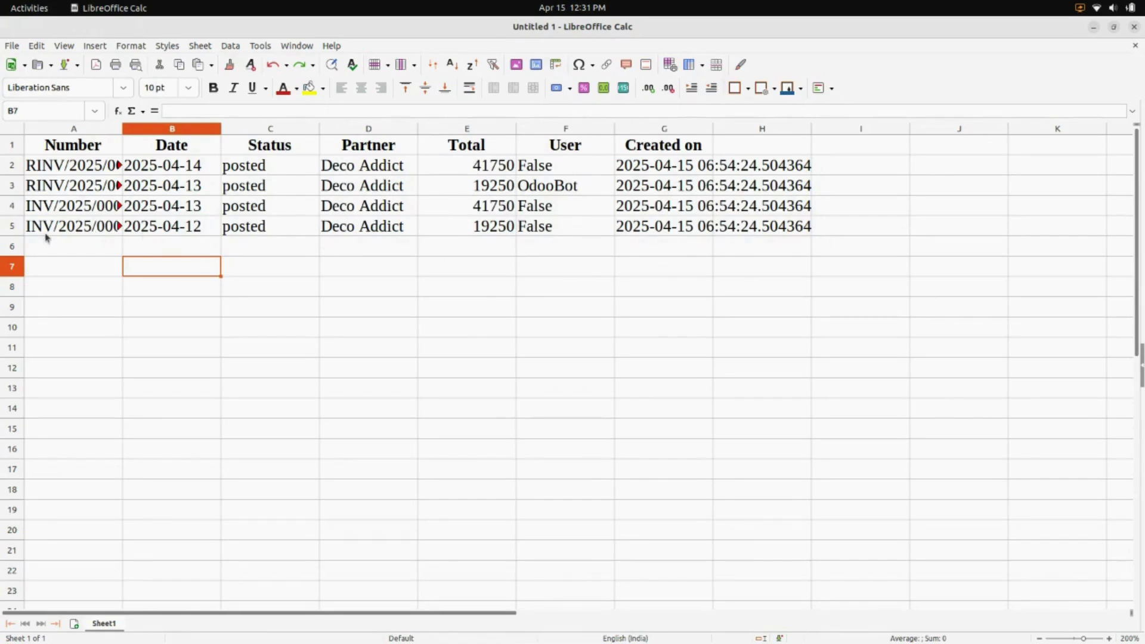
left_click(769, 254)
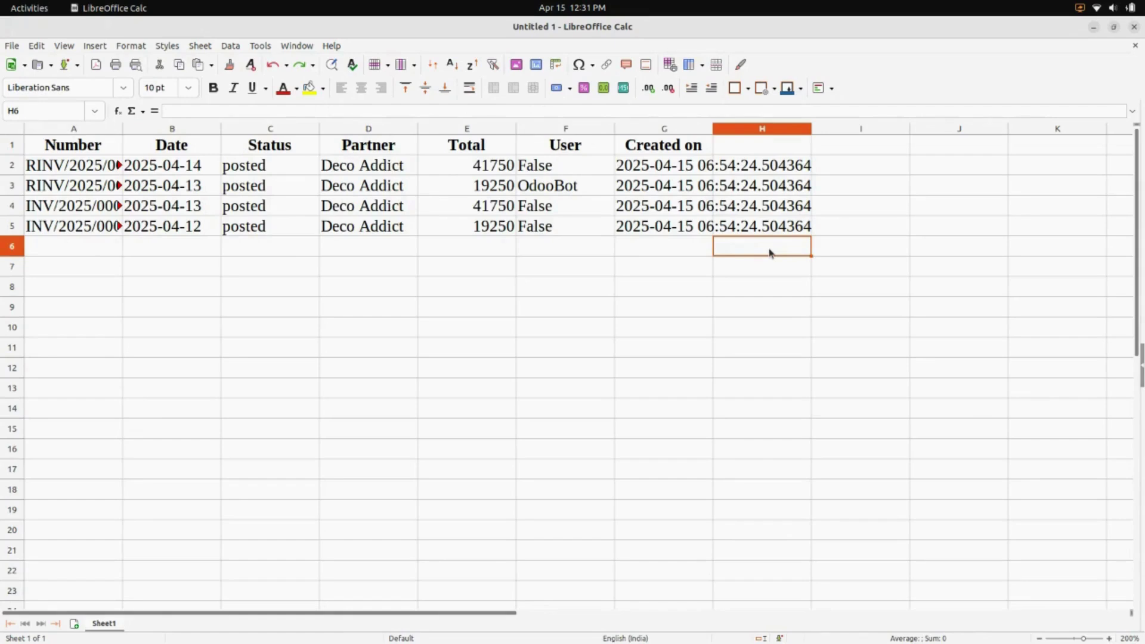
Step: Close Calc without saving, close Odoo's template dialog, clear the selection, and return home
left_click(1133, 27)
left_click(493, 364)
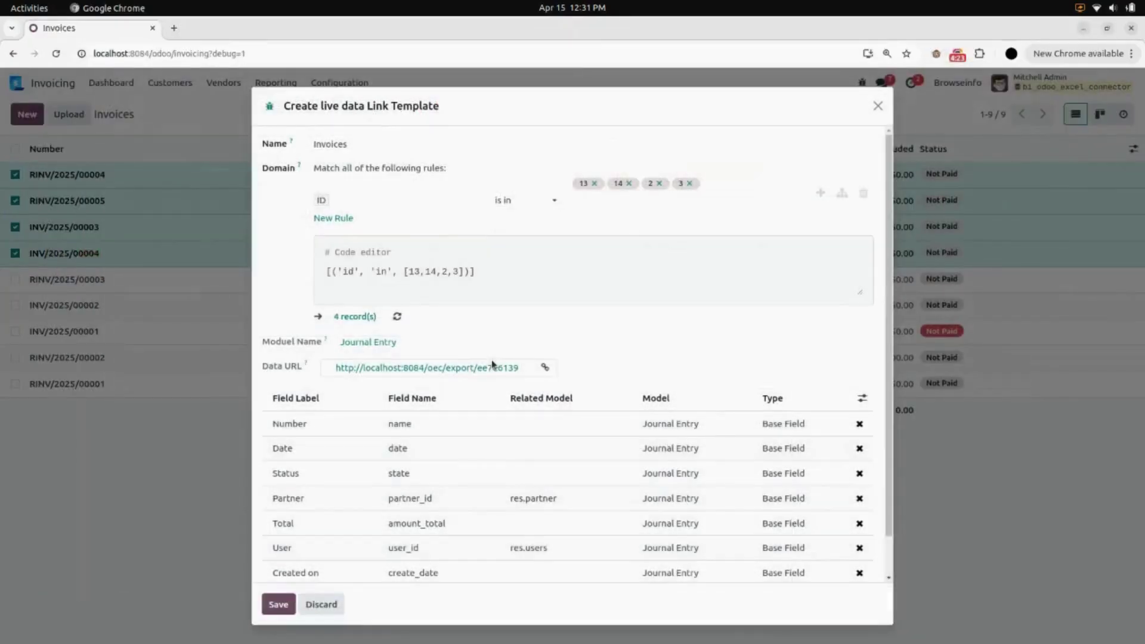
left_click(877, 107)
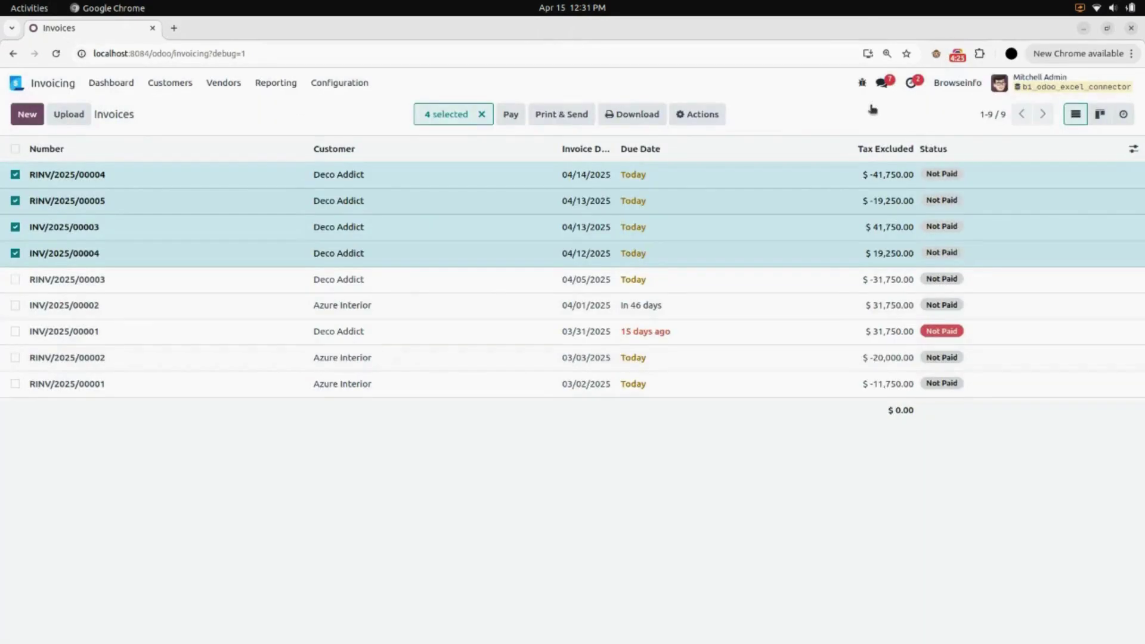
left_click(482, 114)
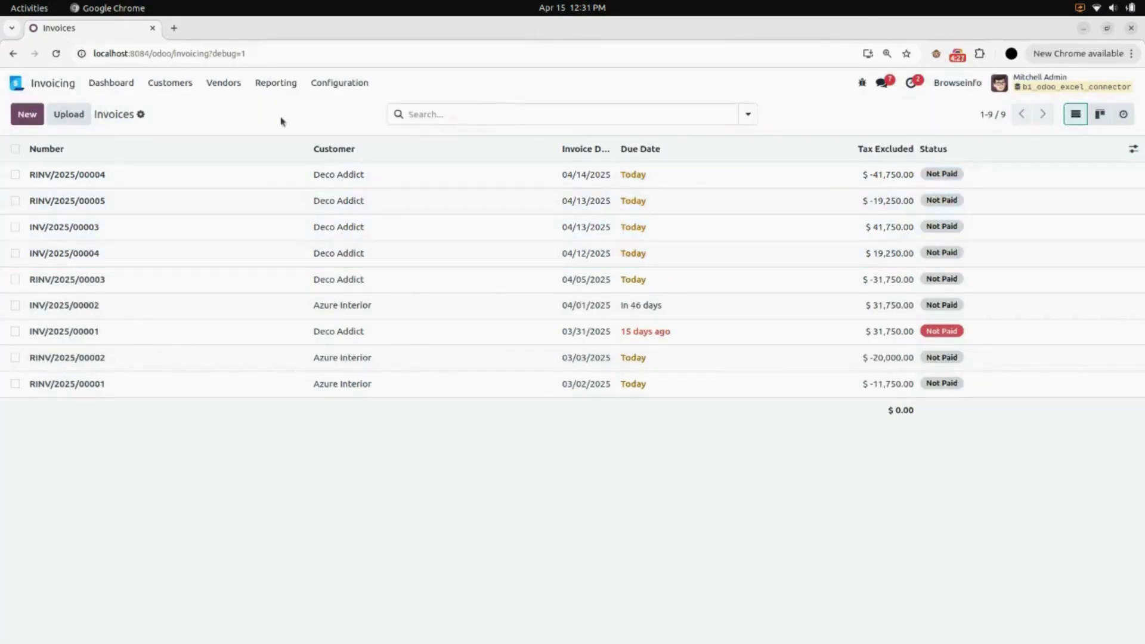
left_click(67, 84)
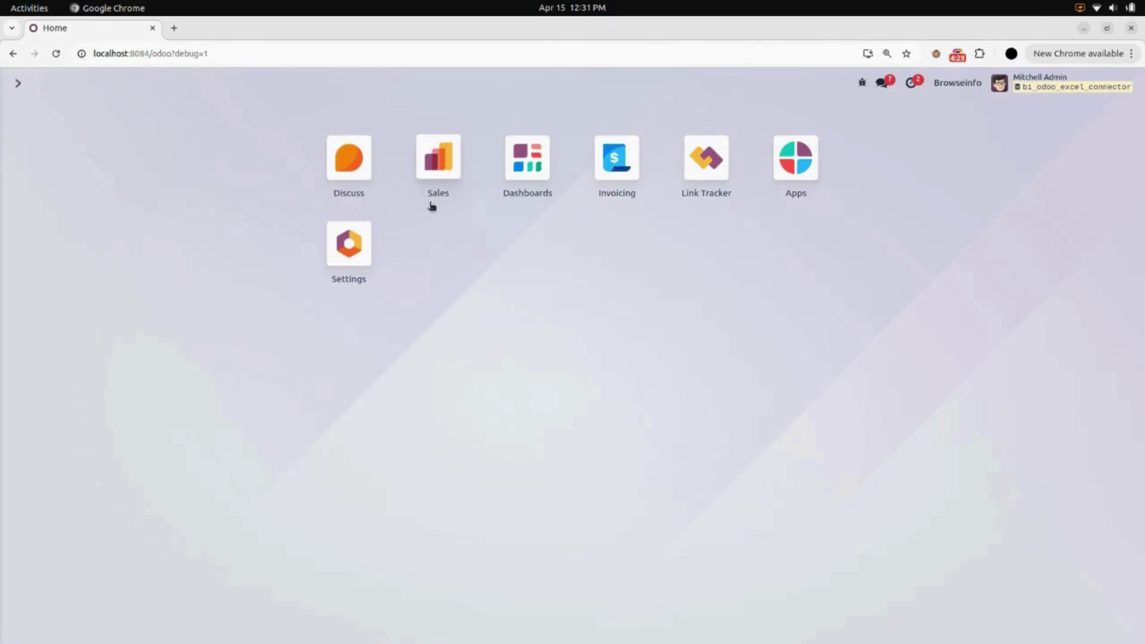
Step: In Sales quotations, select orders S00002, S00019, S00020 and S00003 and show their Actions
left_click(447, 160)
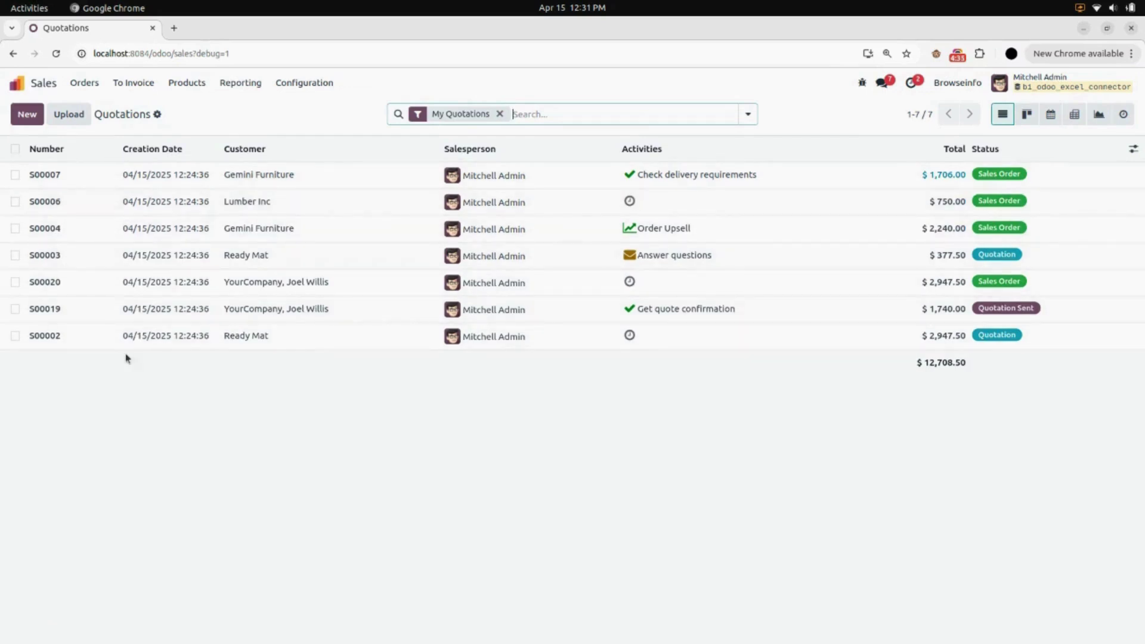
left_click(14, 335)
left_click(14, 309)
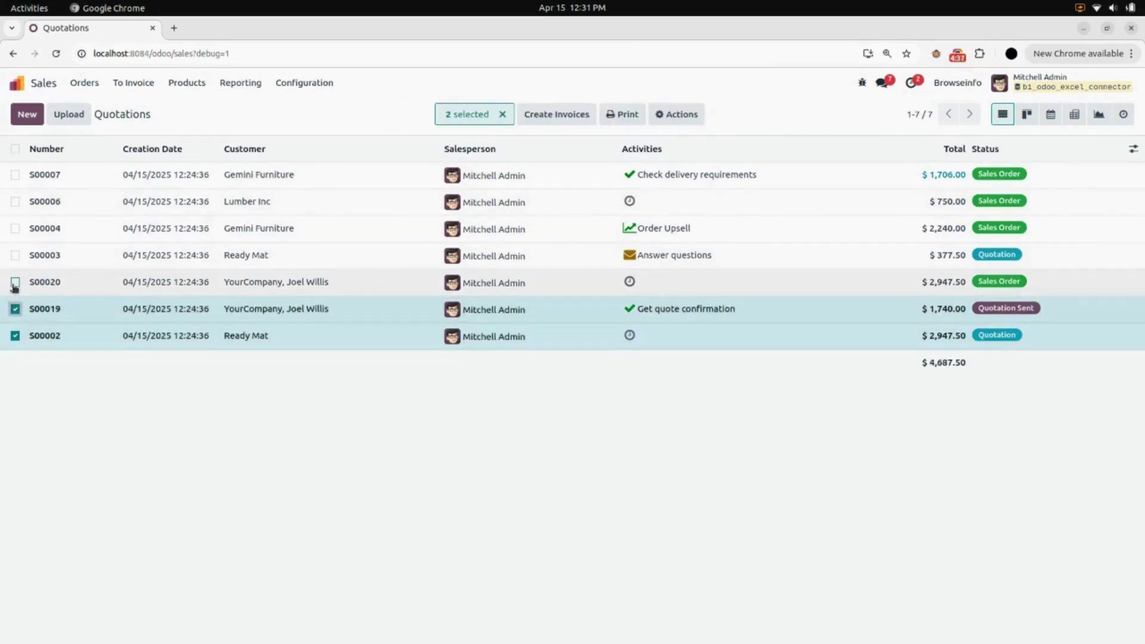
left_click(15, 282)
left_click(14, 255)
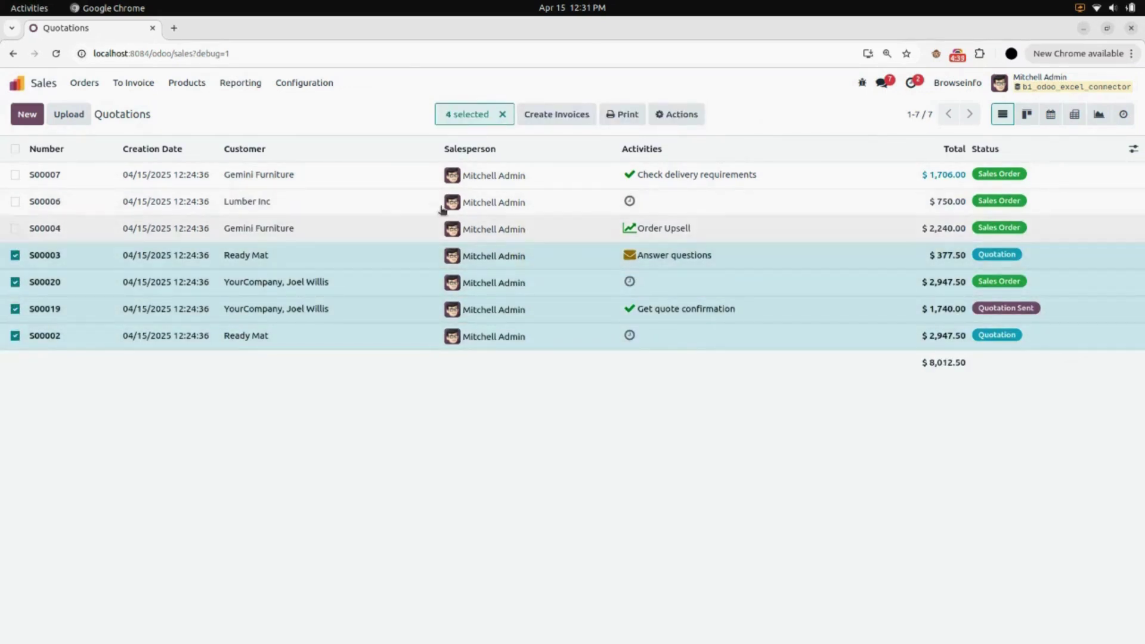
left_click(679, 118)
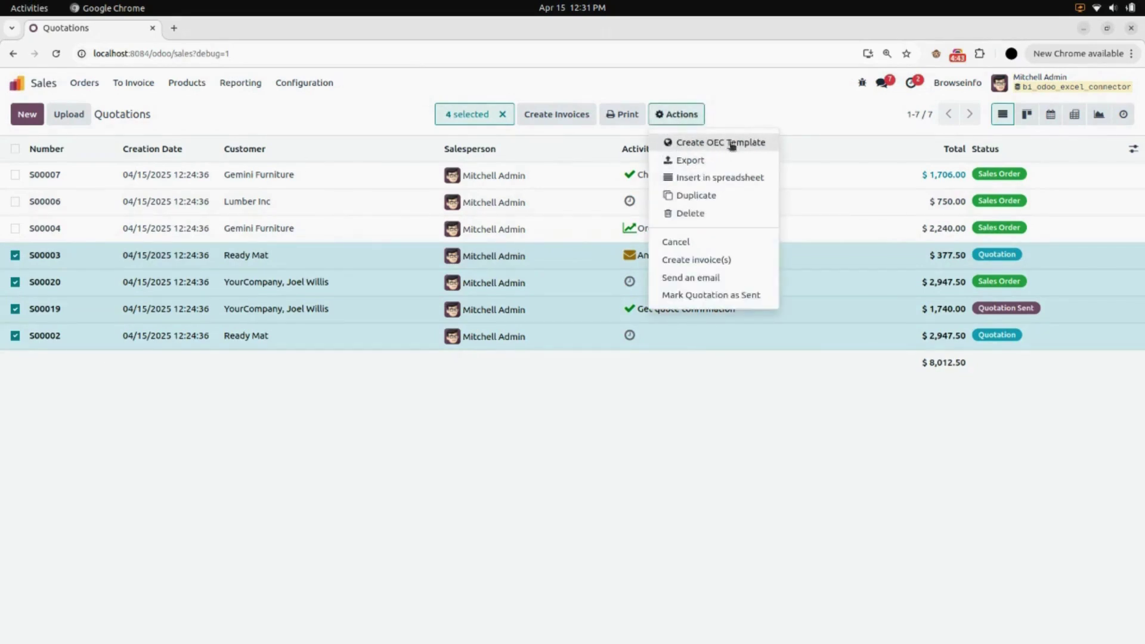
Step: Save the 'Sale order' OEC template, copy its Data URL ending /oec/export/377a9a49, and close the dialog
left_click(705, 144)
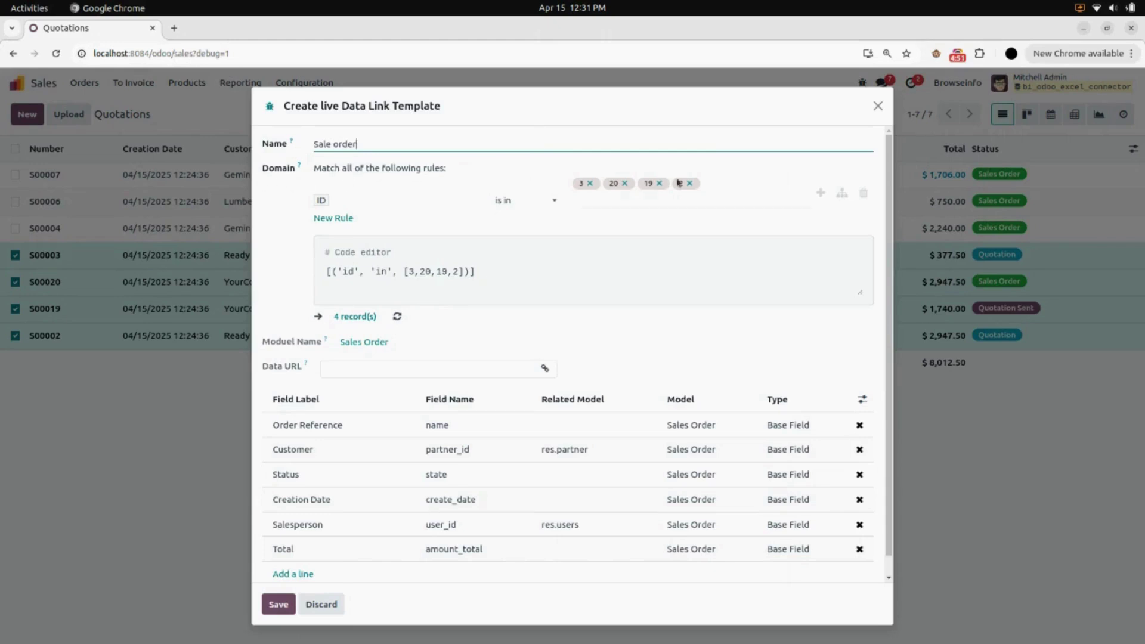
scroll(396, 455, "down", 1)
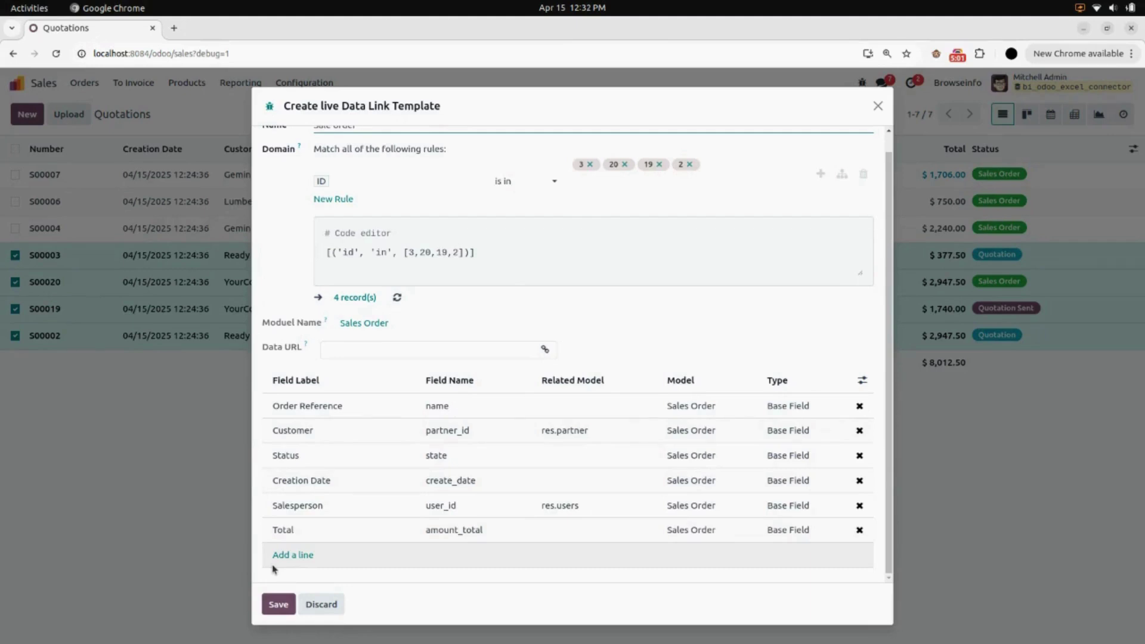
left_click(273, 608)
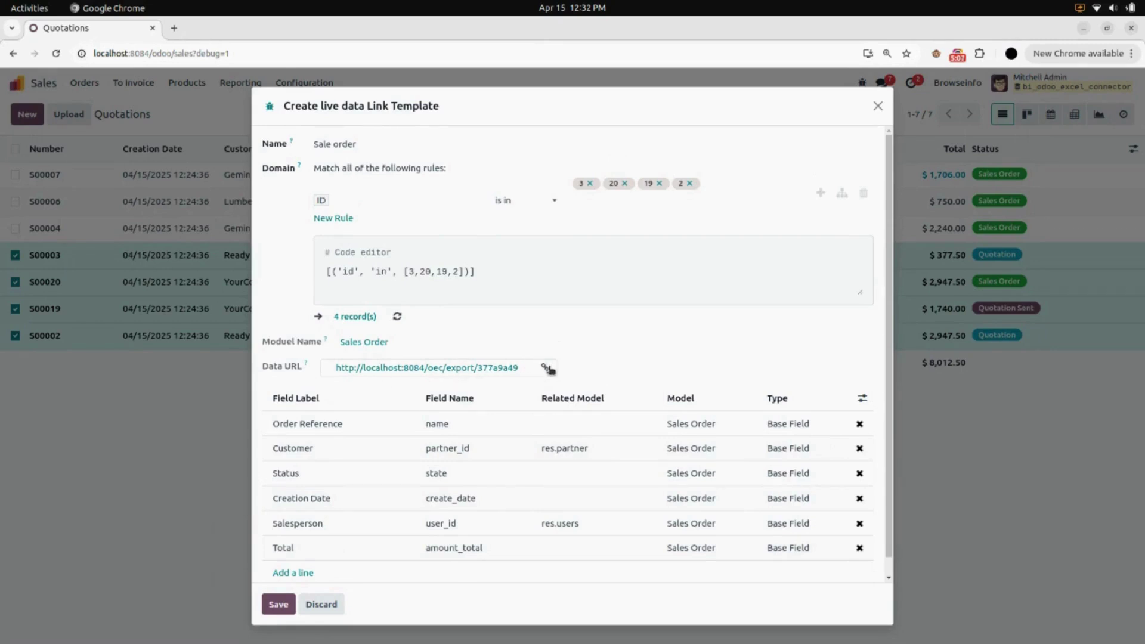
left_click(546, 369)
left_click(877, 106)
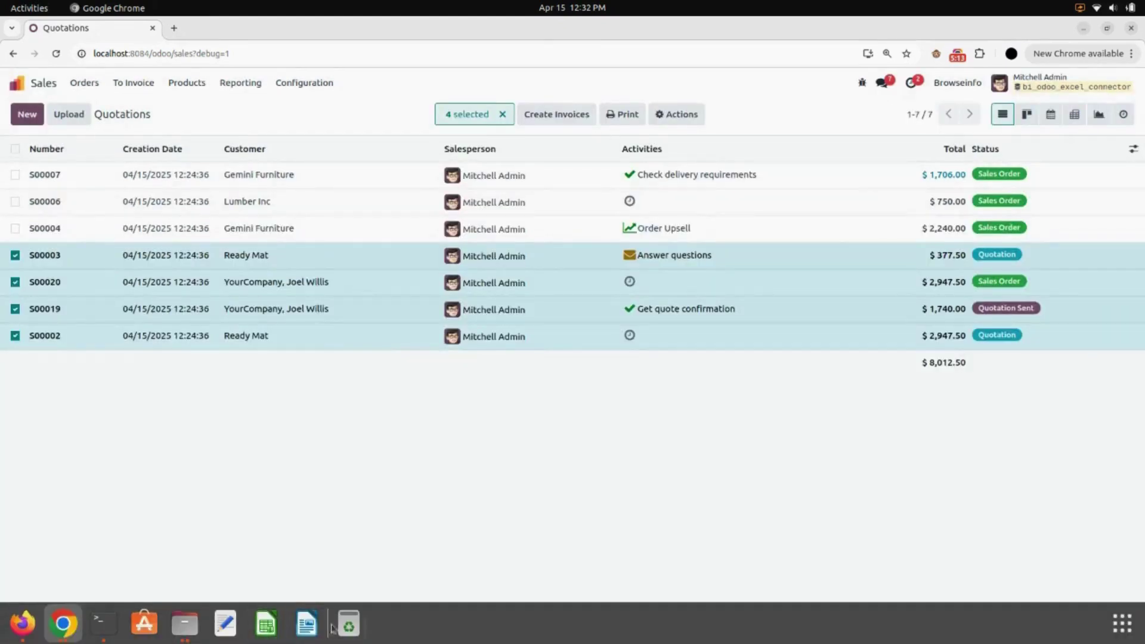
Step: Link the sales order export's HTML_all table into Sheet1, updating every 60 seconds
left_click(266, 623)
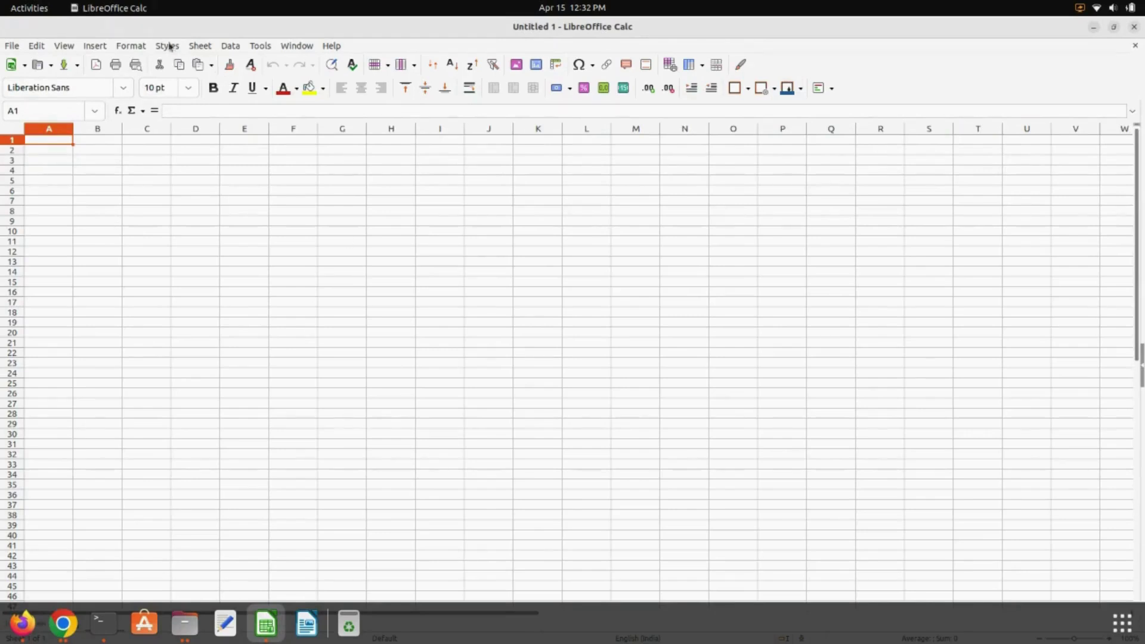
left_click(203, 47)
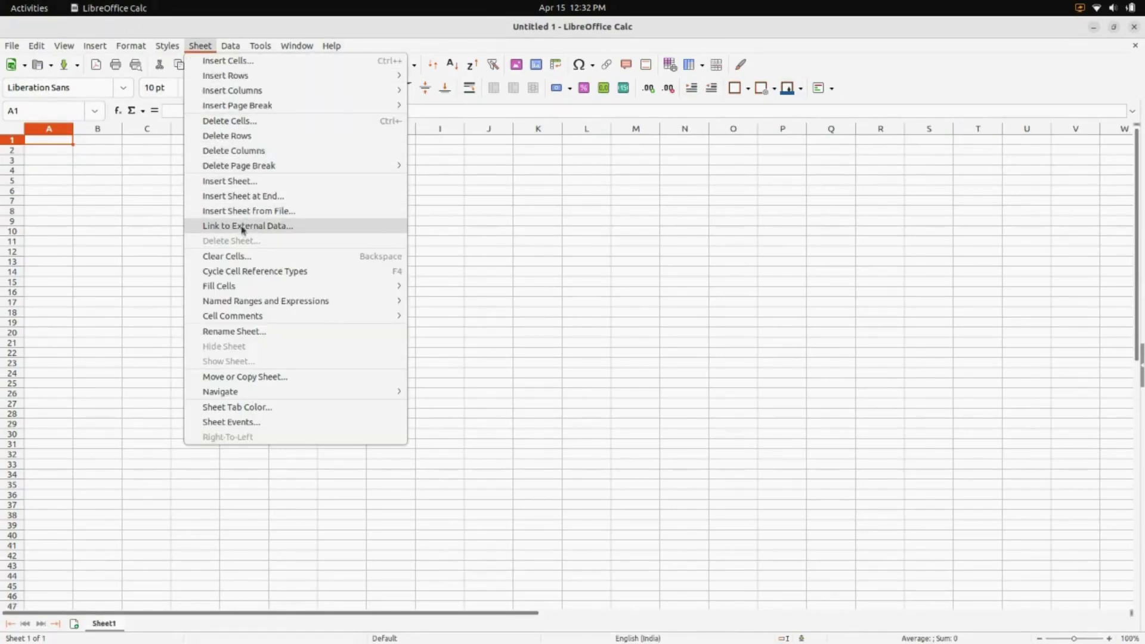
left_click(269, 227)
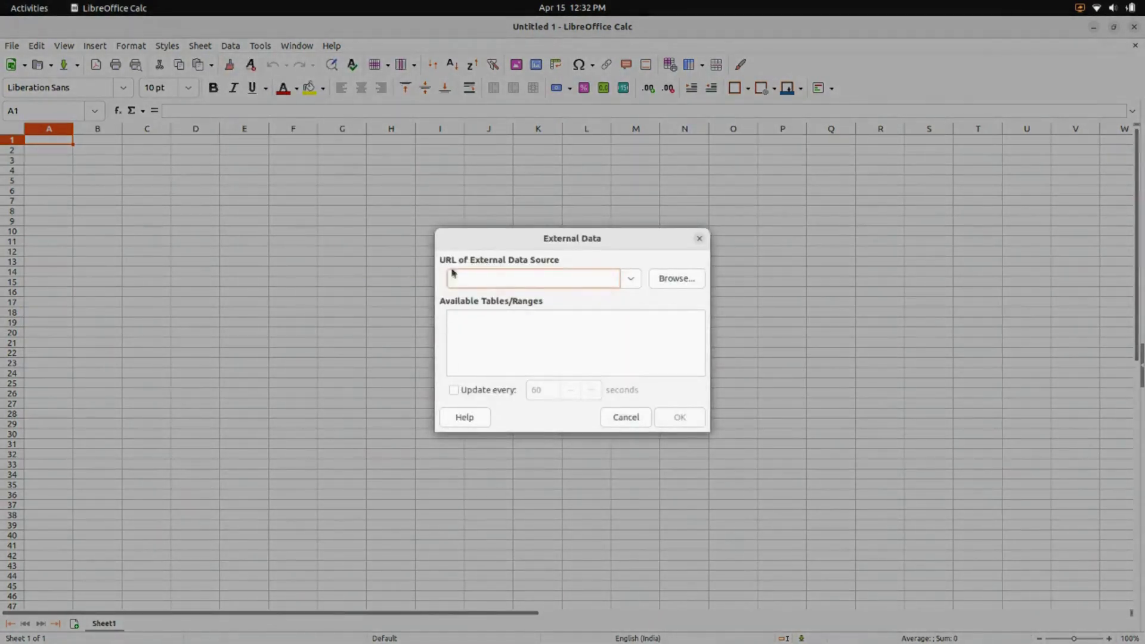
key("ctrl+v")
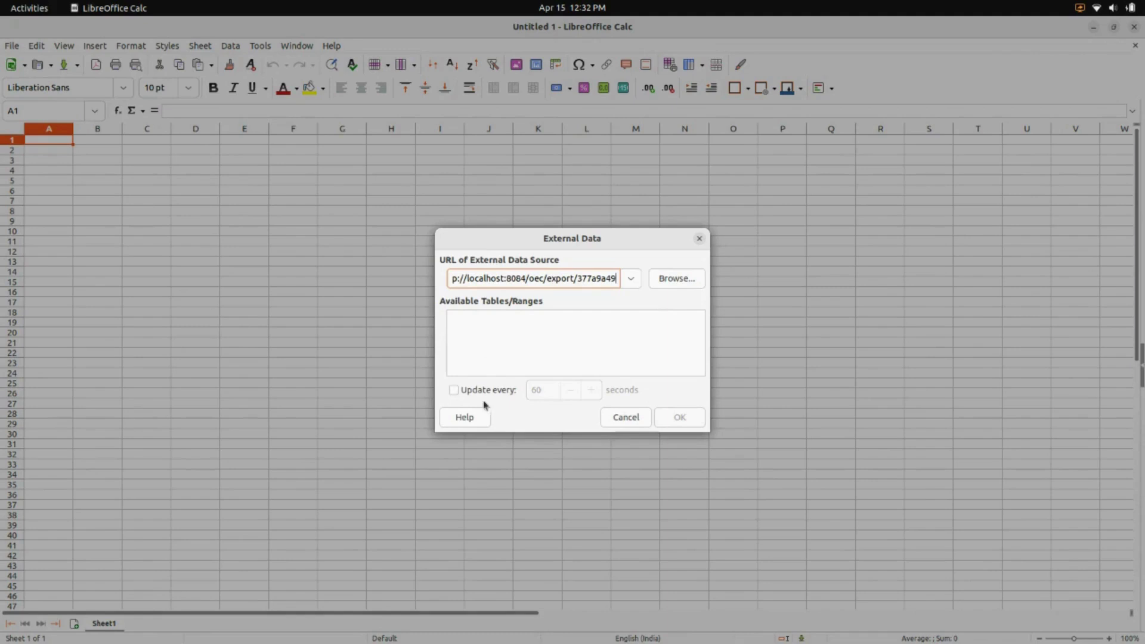
left_click(454, 391)
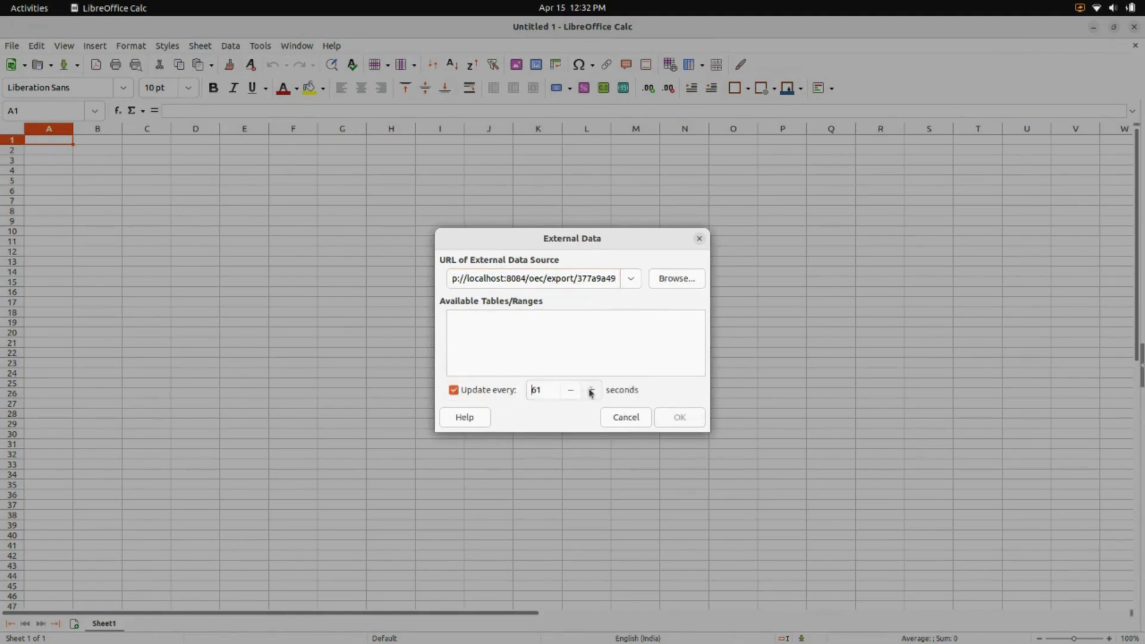
left_click(529, 392)
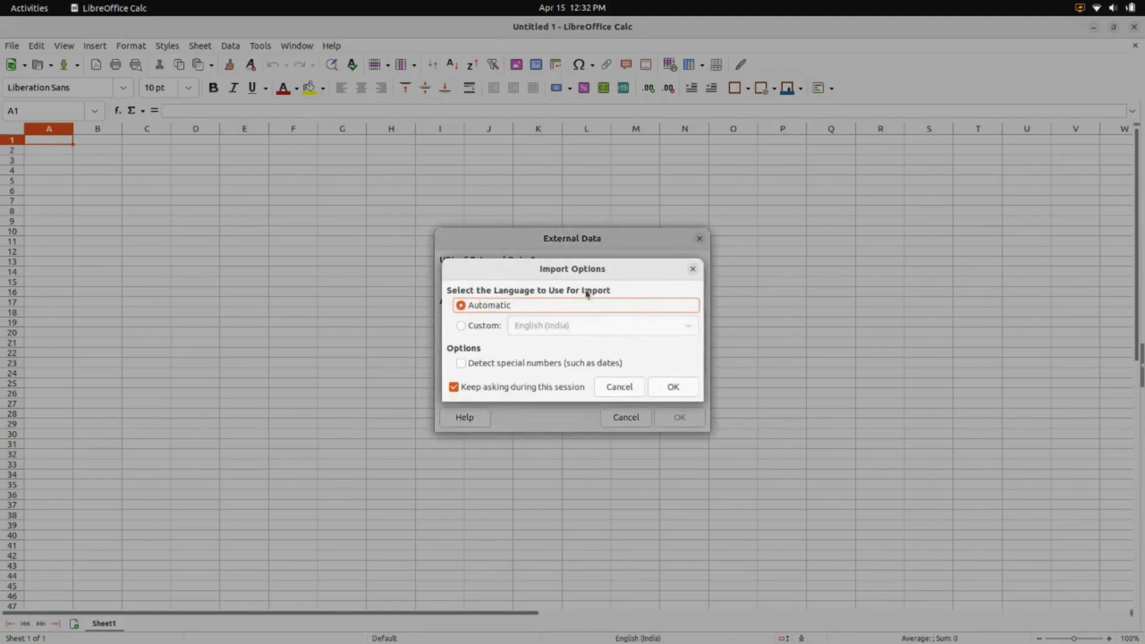
left_click(672, 387)
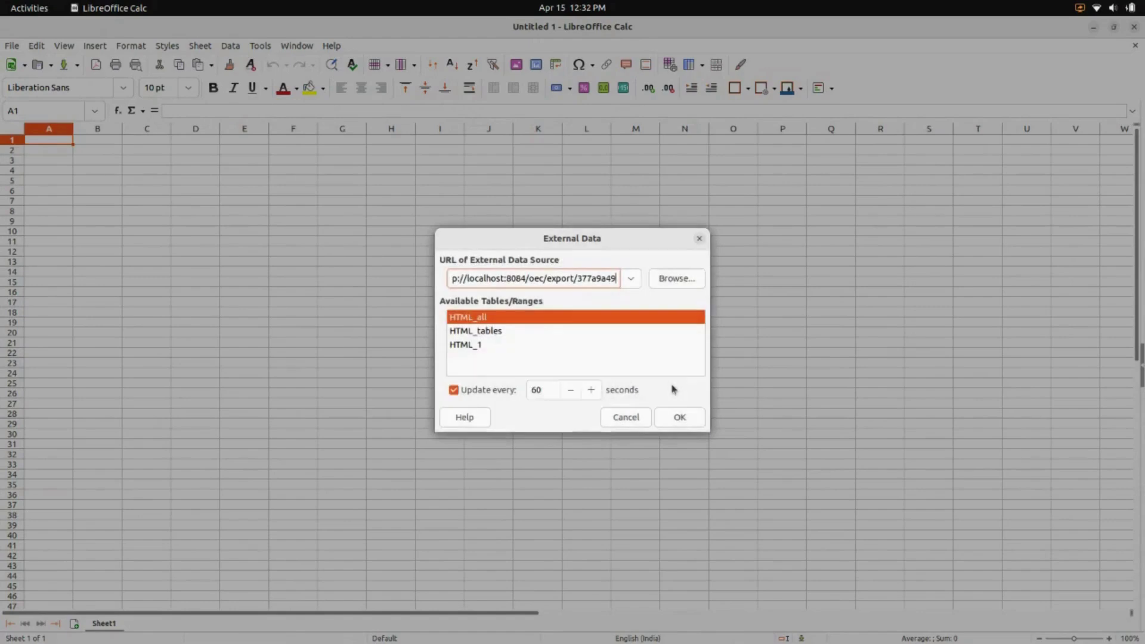
left_click(679, 416)
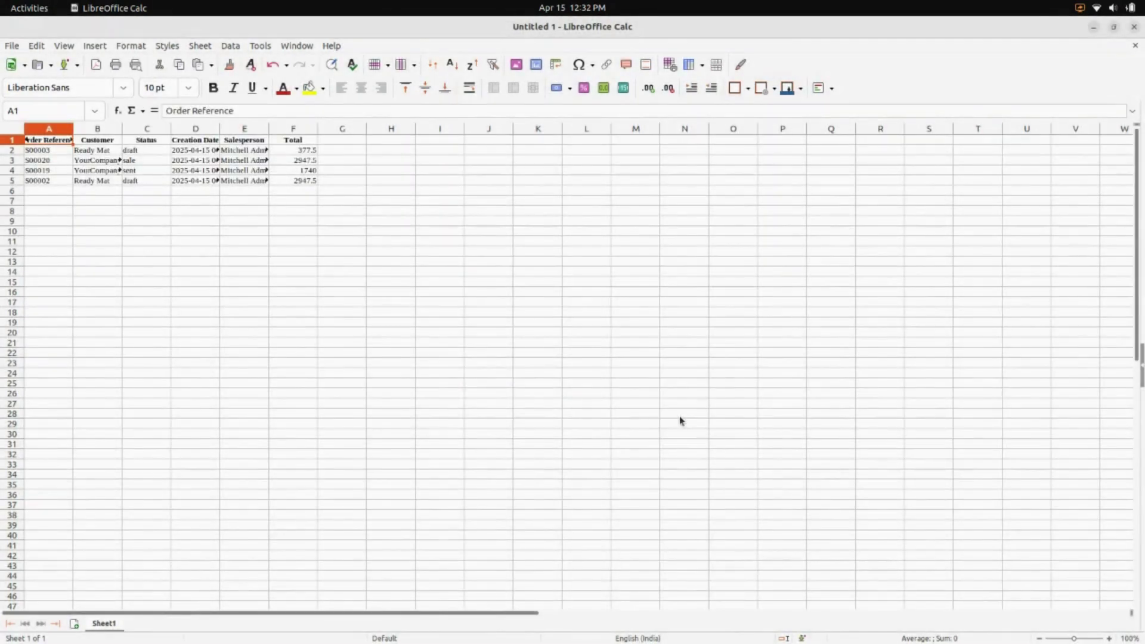
Step: Set column E to optimal width so the Salesperson names fit fully
scroll(679, 417, "up", 6, "ctrl")
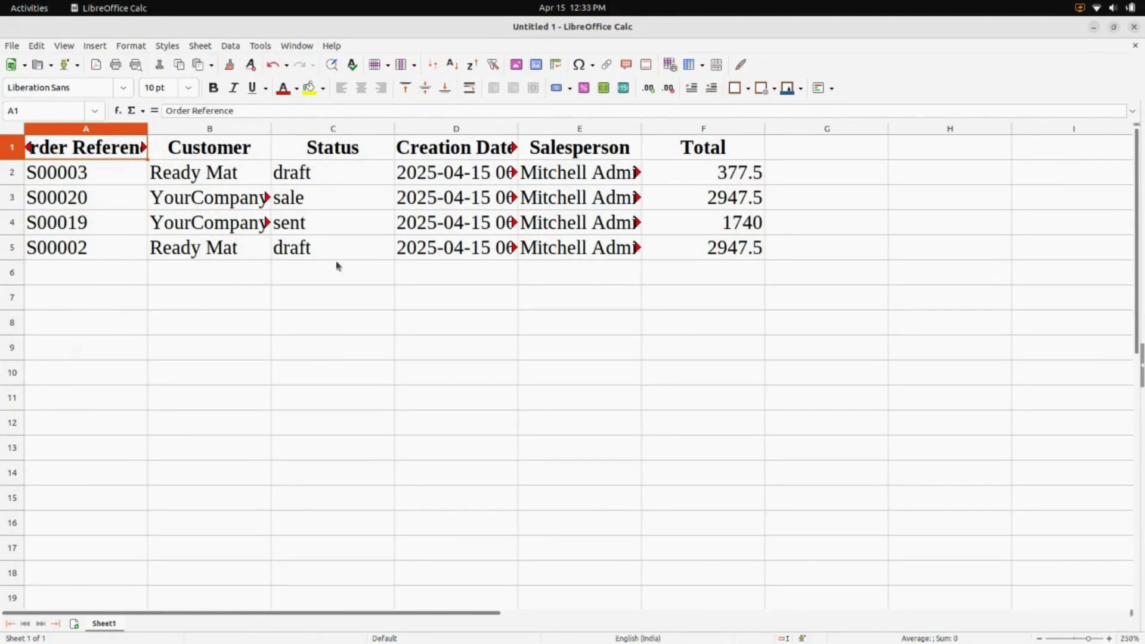
left_click(514, 149)
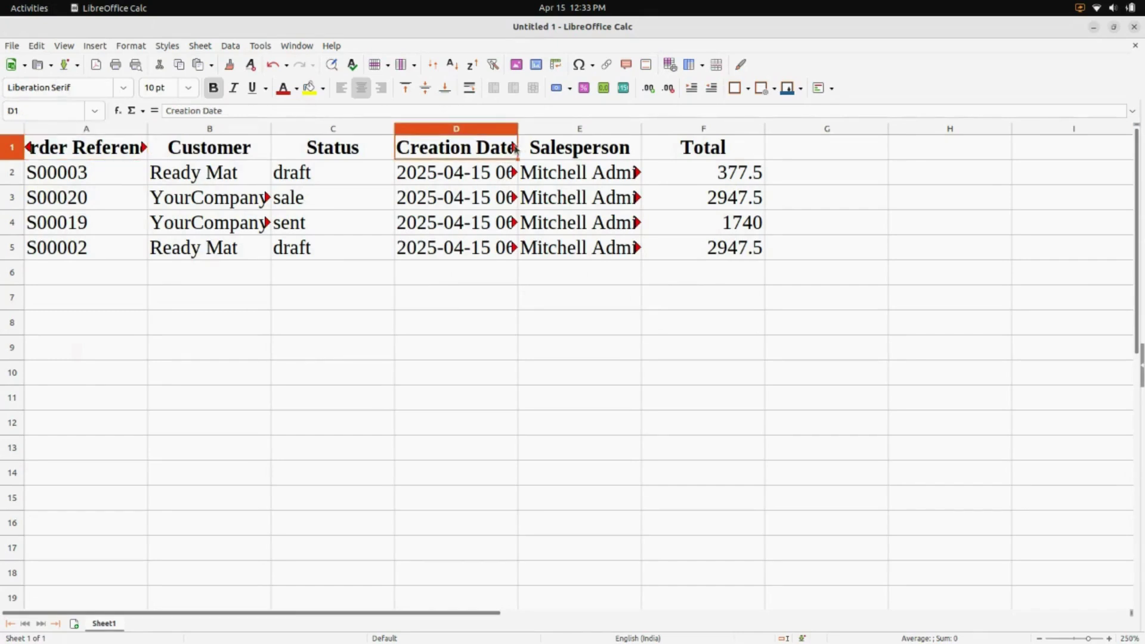
double_click(641, 129)
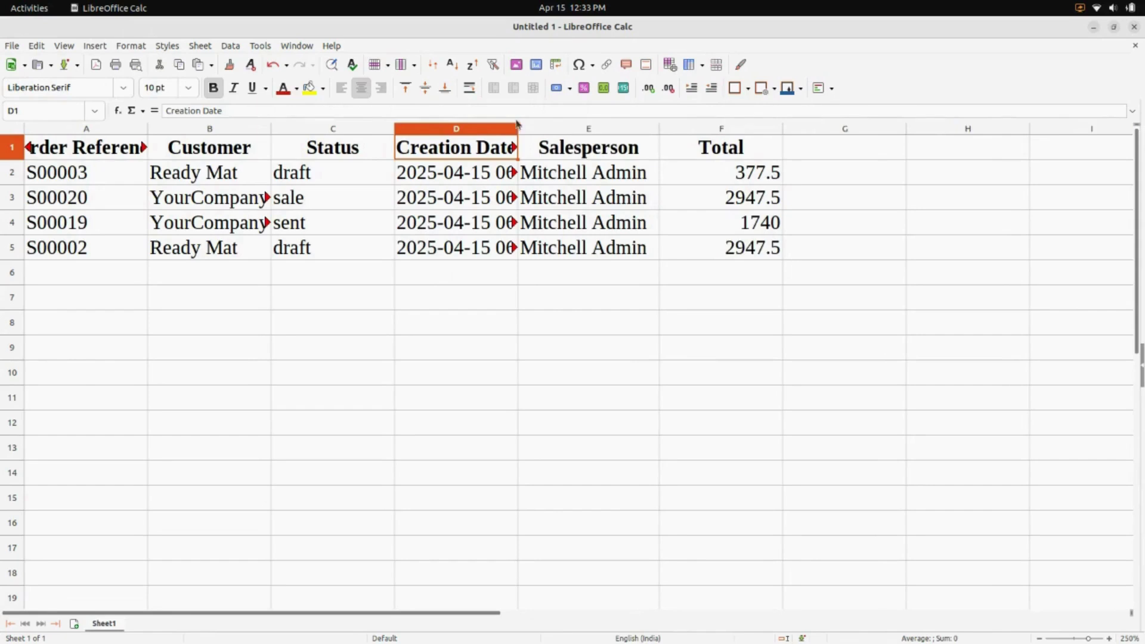
left_click(504, 129)
left_click(558, 127)
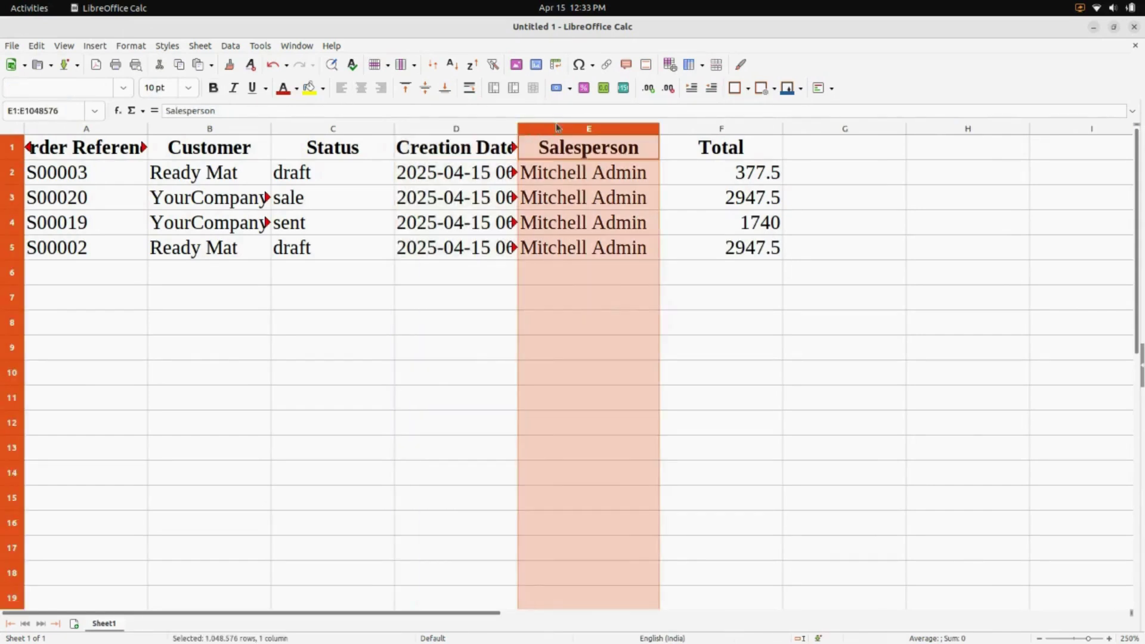
left_click(494, 129)
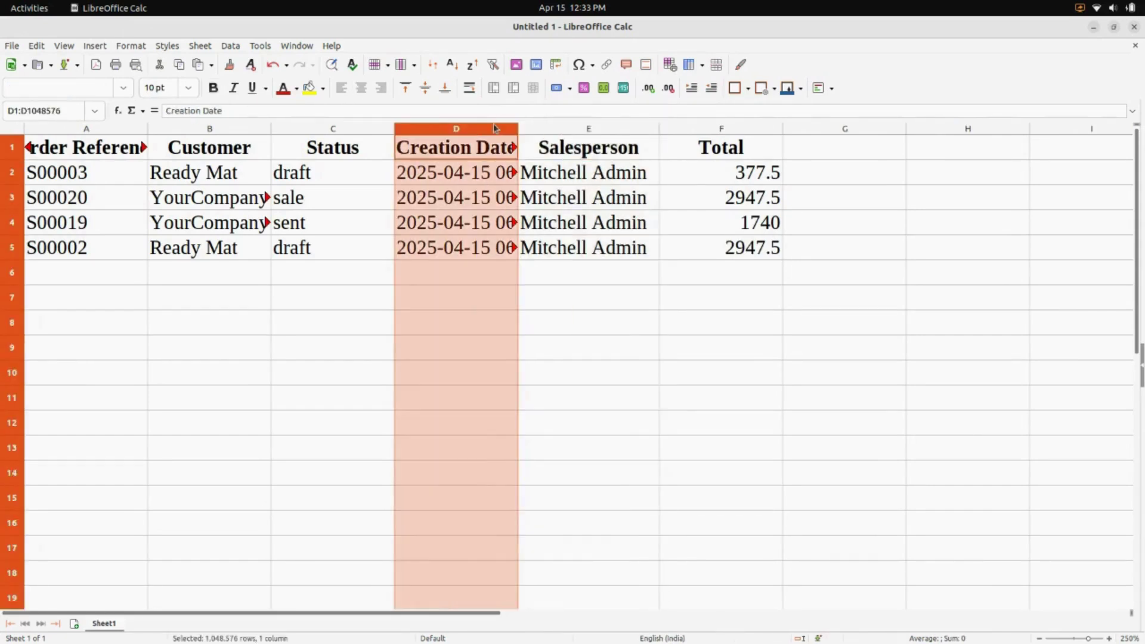
left_click(373, 299)
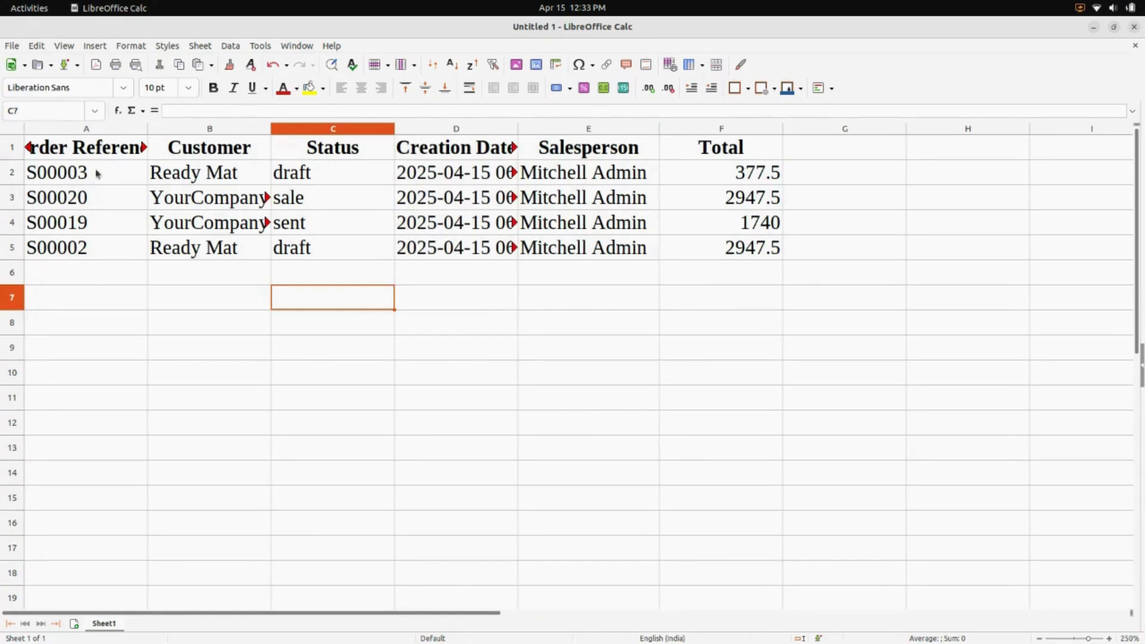
Step: Check the Order Reference header cell without changing it
left_click(130, 150)
double_click(129, 149)
left_click(138, 347)
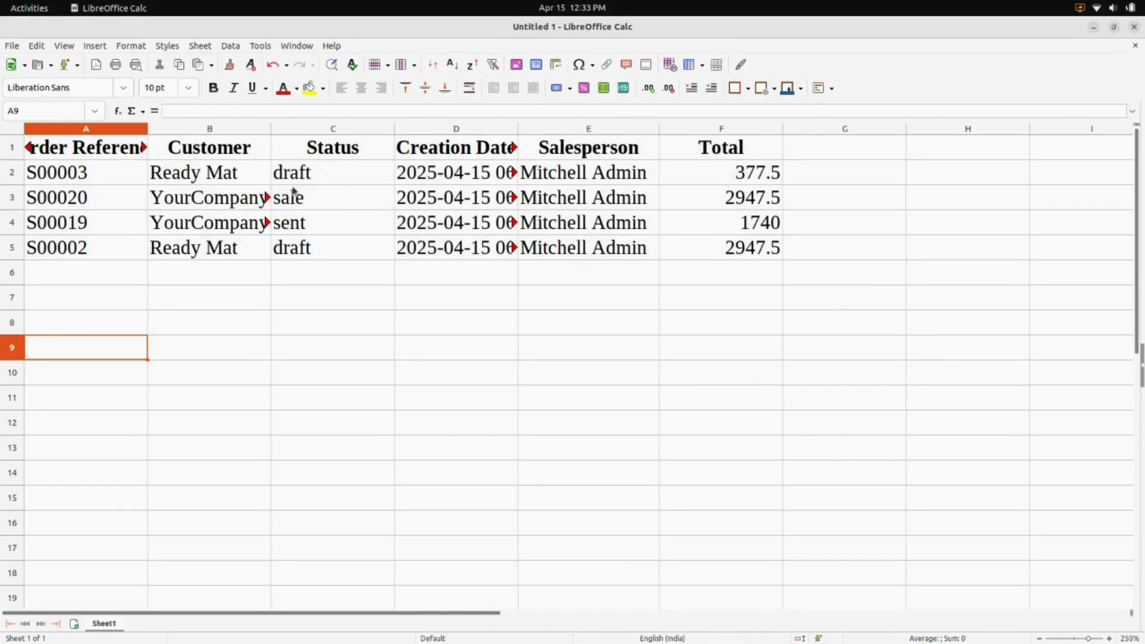
Step: Back in the Odoo quotations, deselect the four rows and confirm quotation S00003 as a sales order
left_click(63, 625)
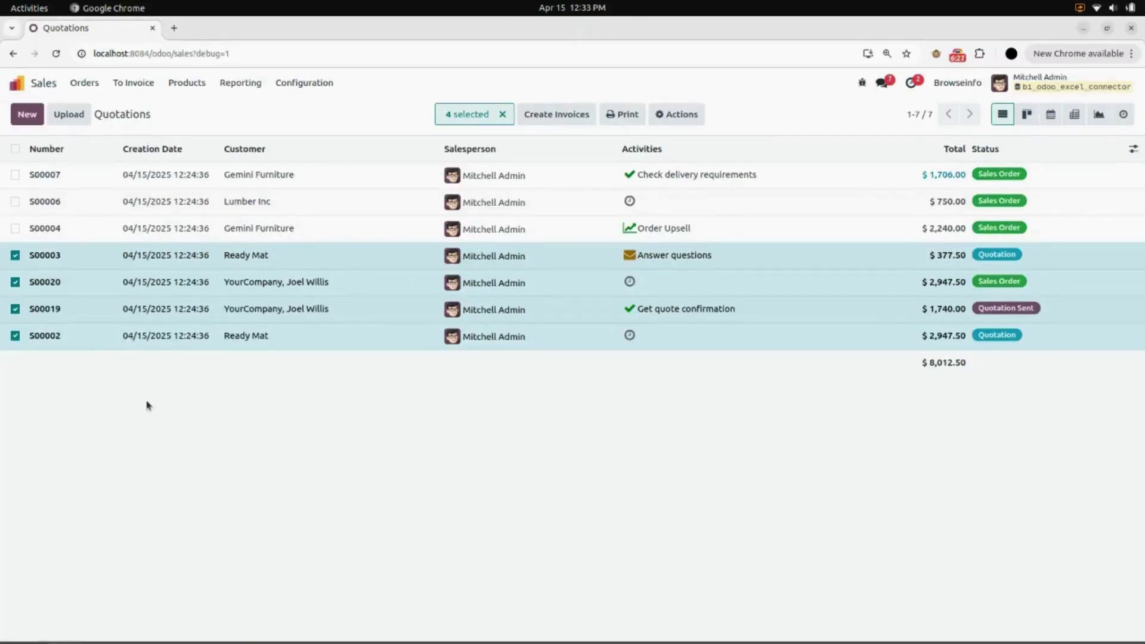
left_click(502, 114)
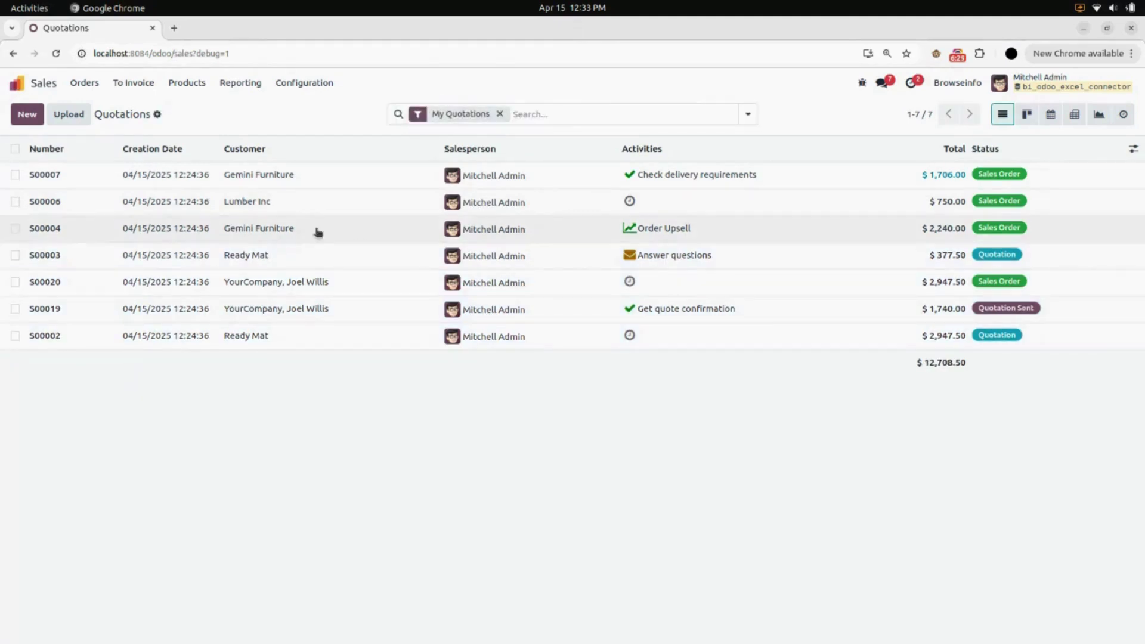
left_click(341, 260)
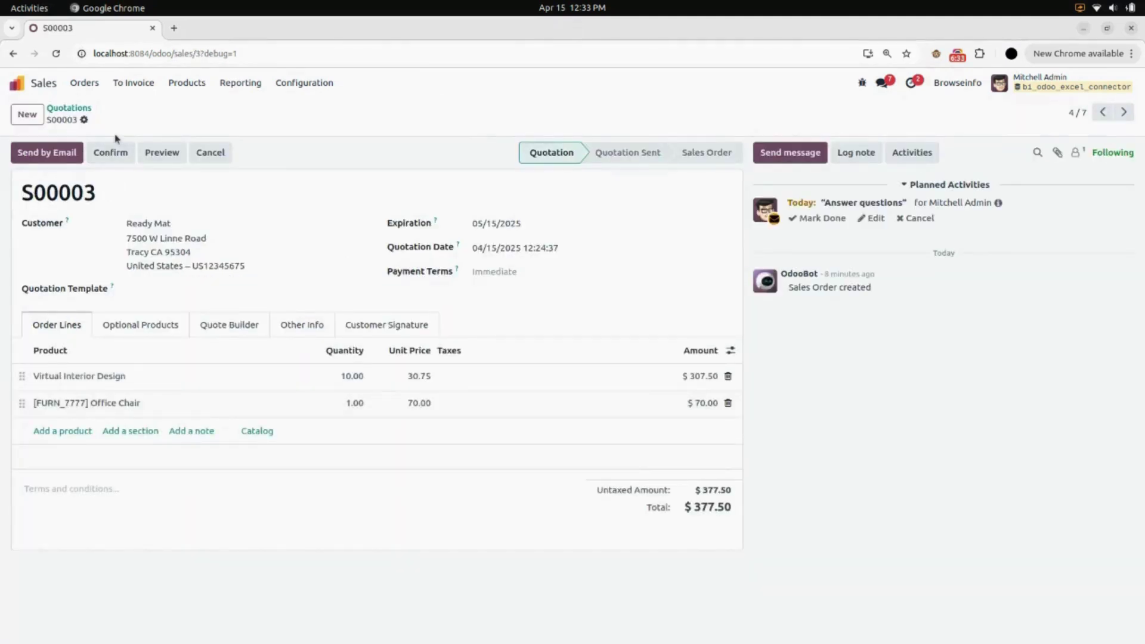
left_click(108, 153)
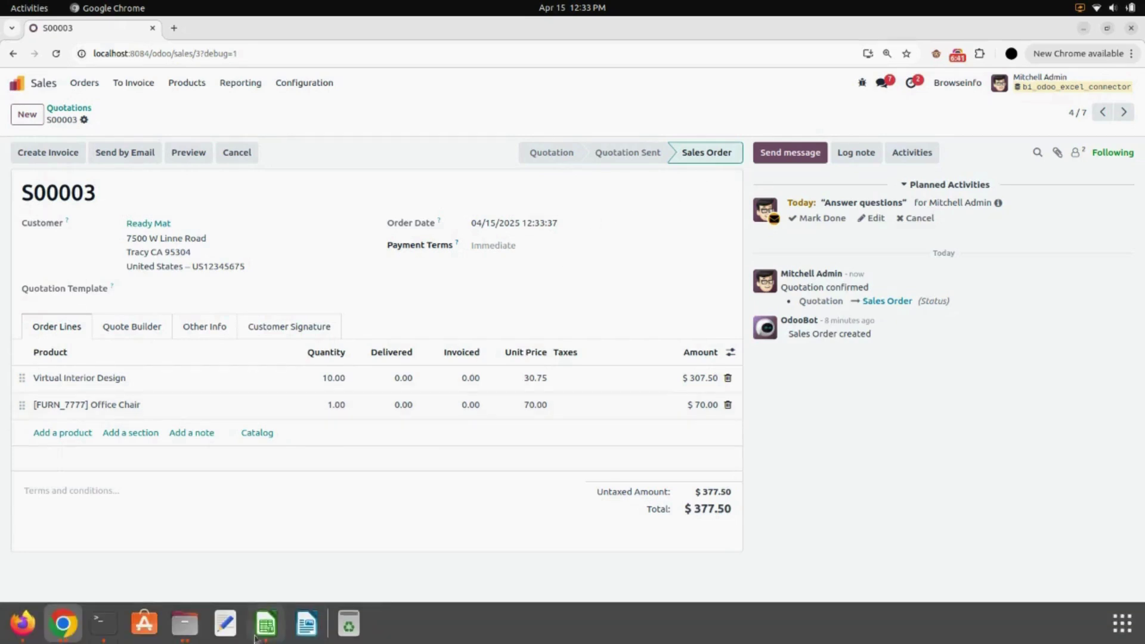
Step: Let the linked Calc sheet auto-refresh until S00003 shows status sale, then close the window
left_click(279, 629)
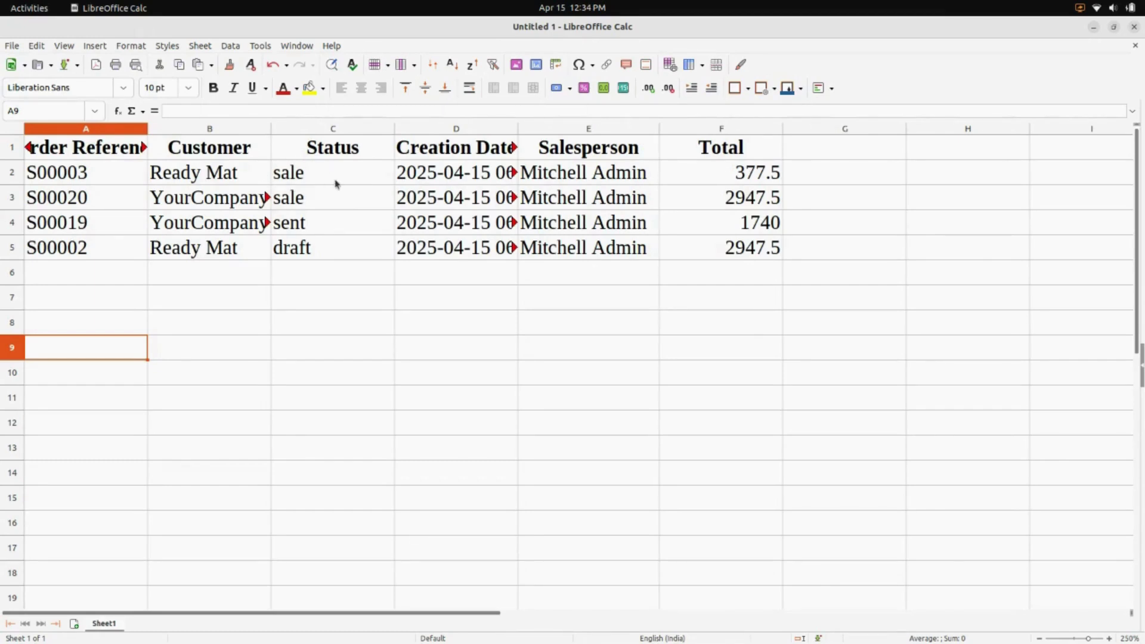
left_click(1134, 27)
Step: Discard the spreadsheet unsaved and open Odoo Settings > Users & Companies > OEC Records
left_click(456, 362)
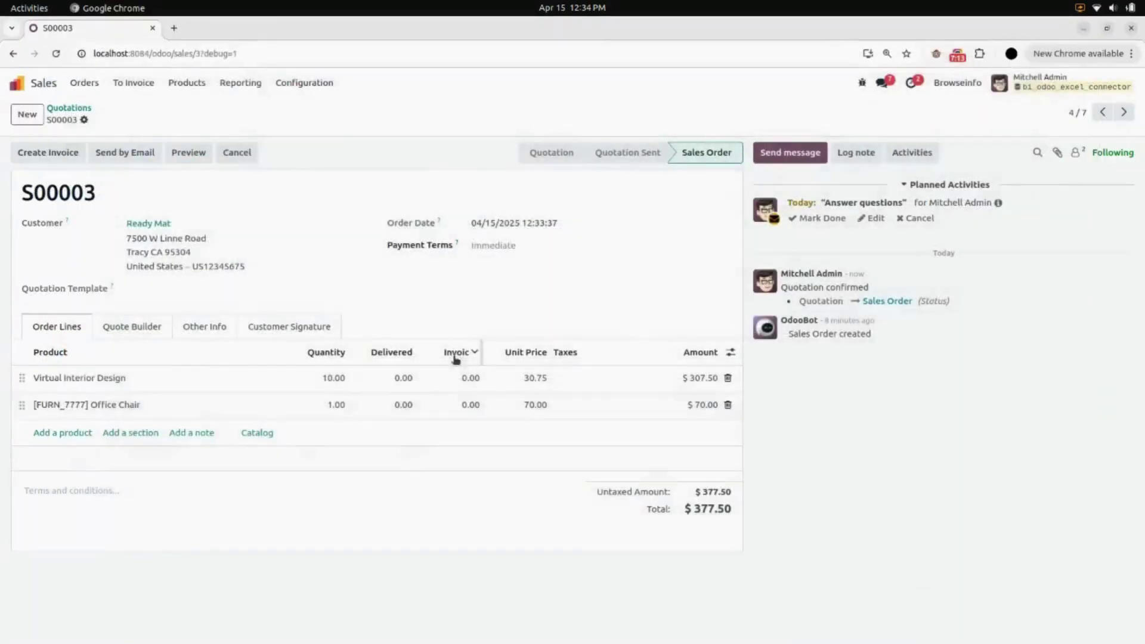
left_click(48, 84)
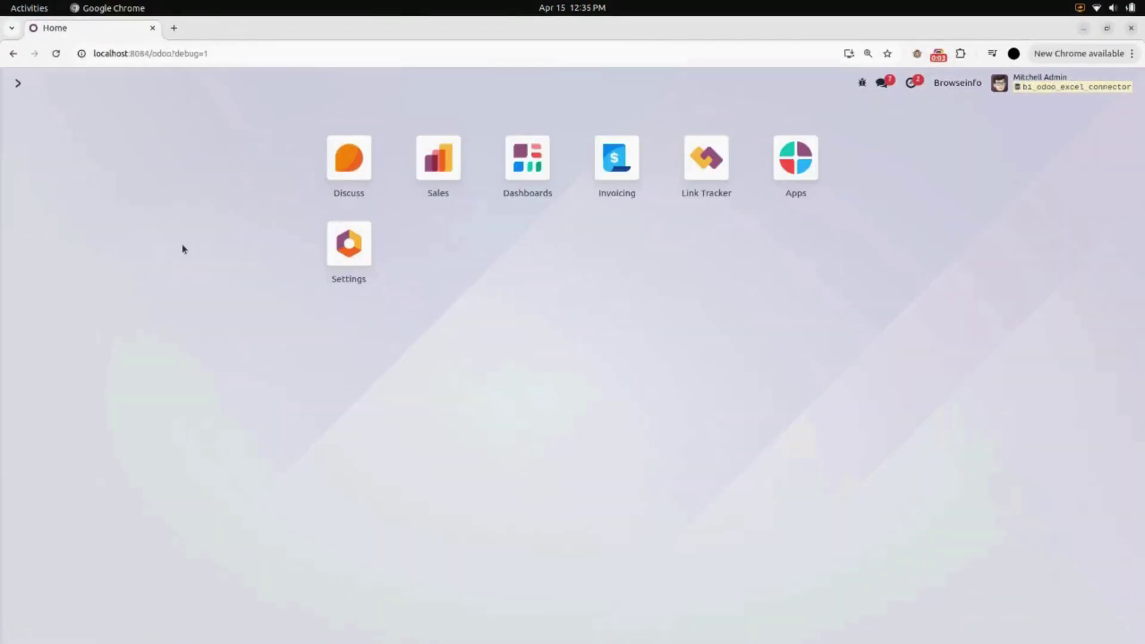
left_click(360, 258)
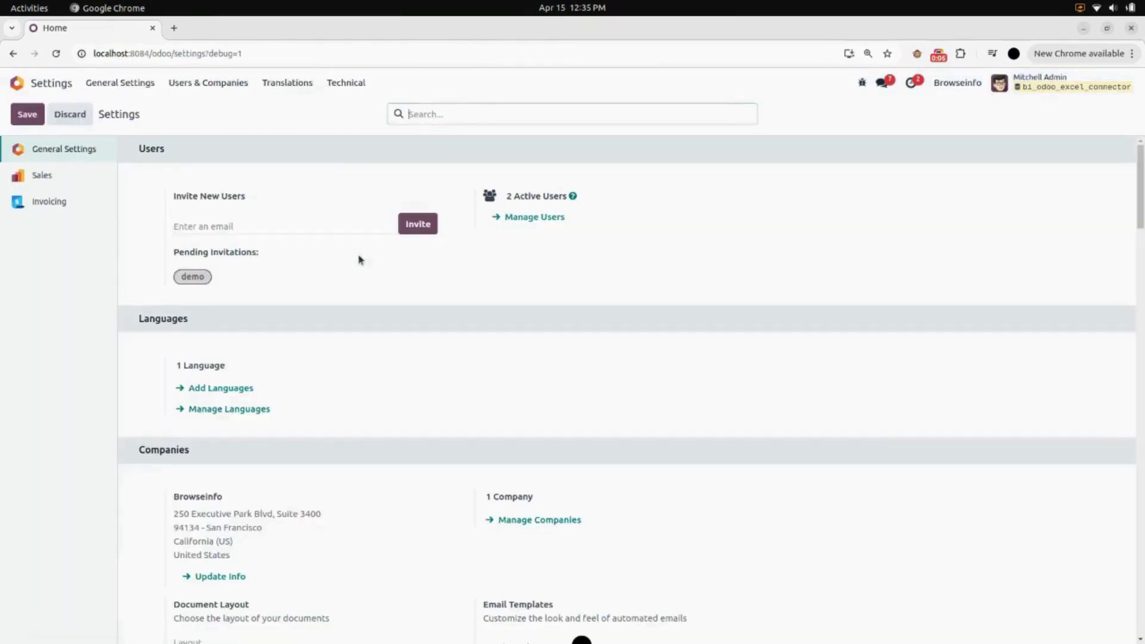
left_click(216, 87)
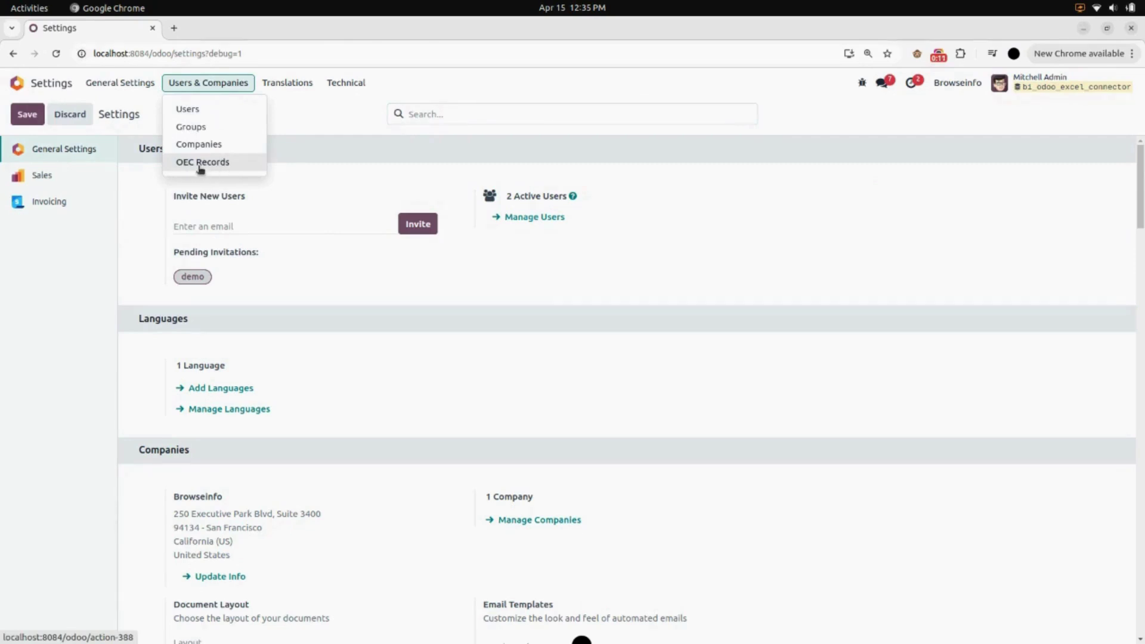
left_click(257, 166)
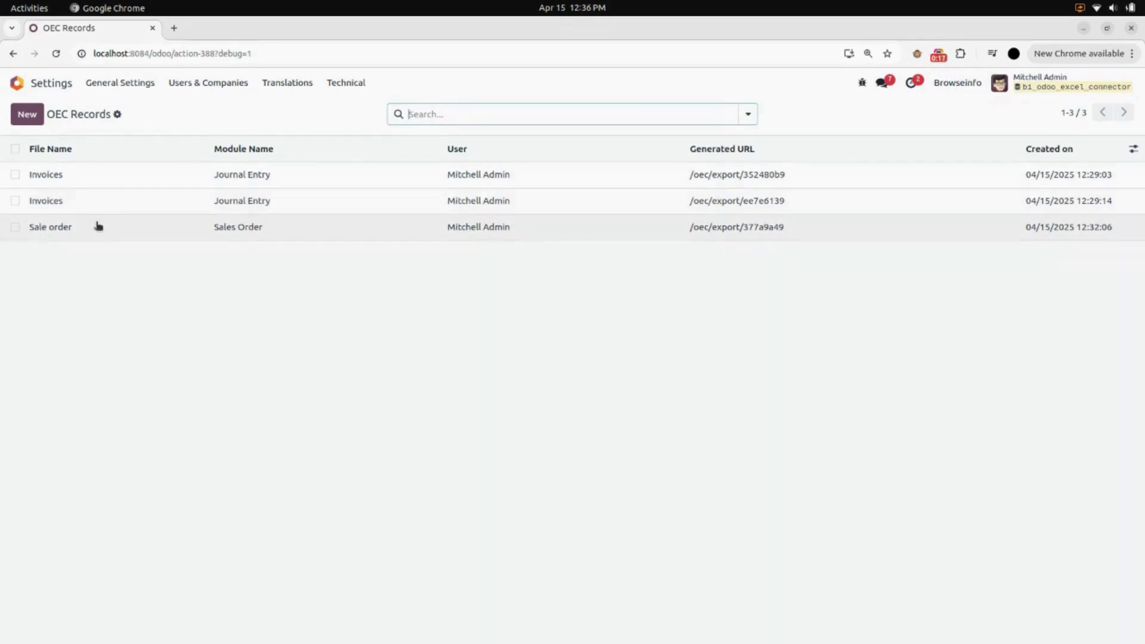
Step: Review the Sale order OEC record, then open the second Invoices record at /oec/export/ee7e6139
left_click(260, 230)
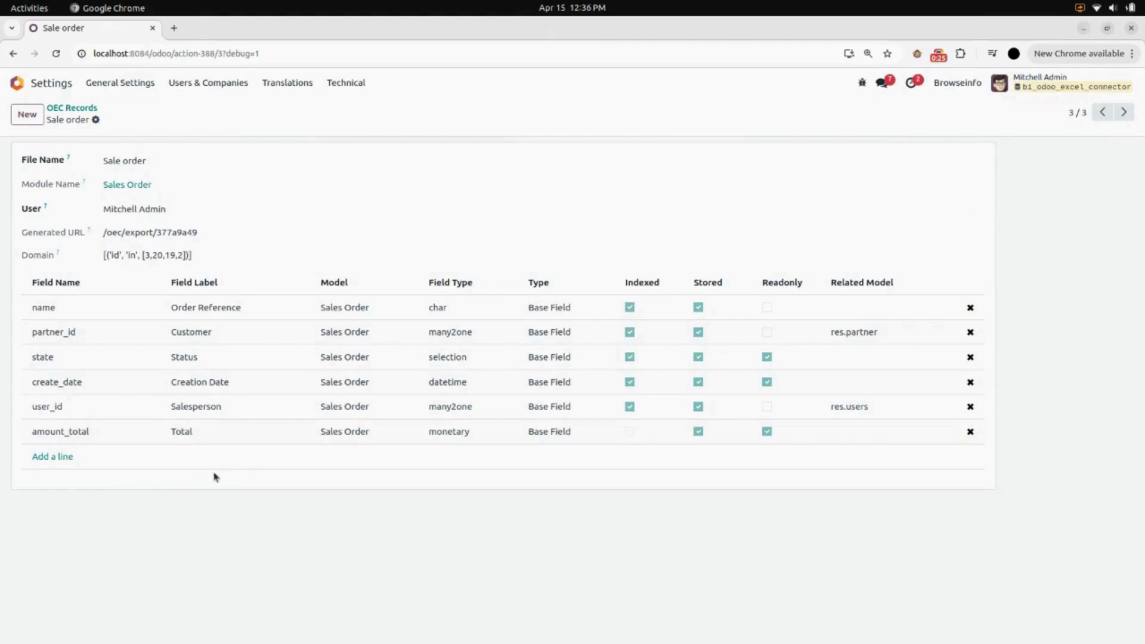
left_click(80, 109)
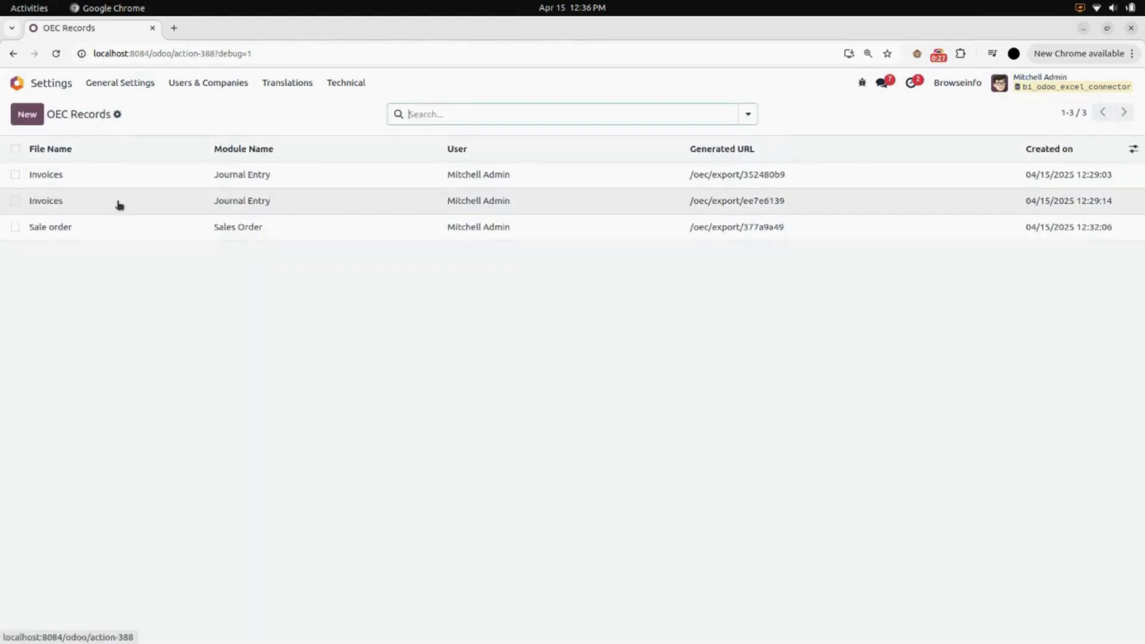
left_click(120, 208)
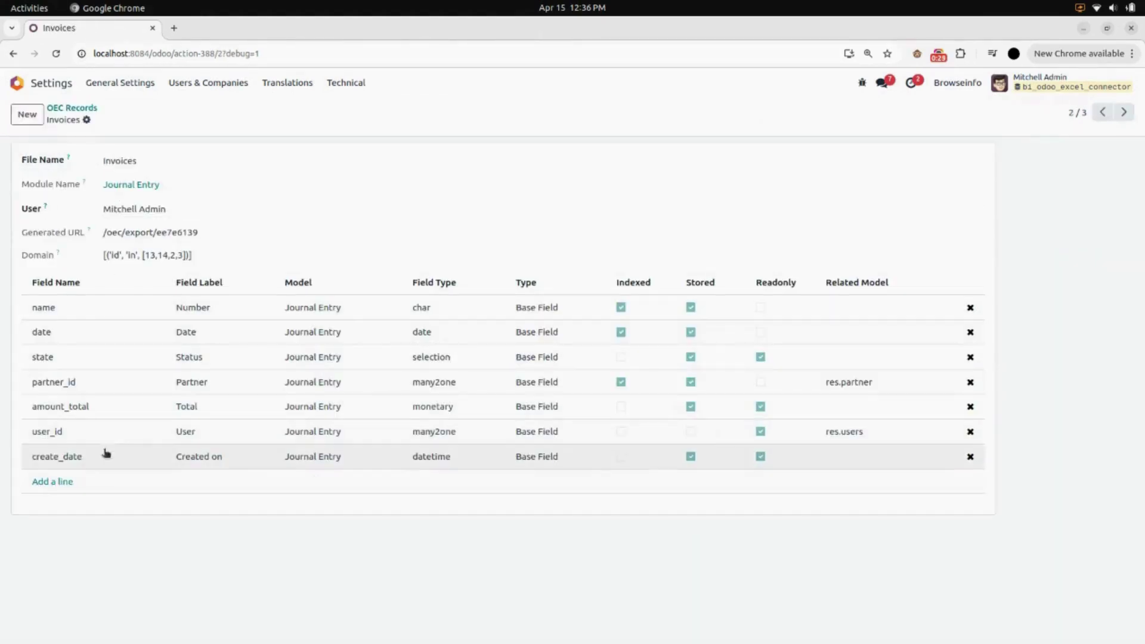